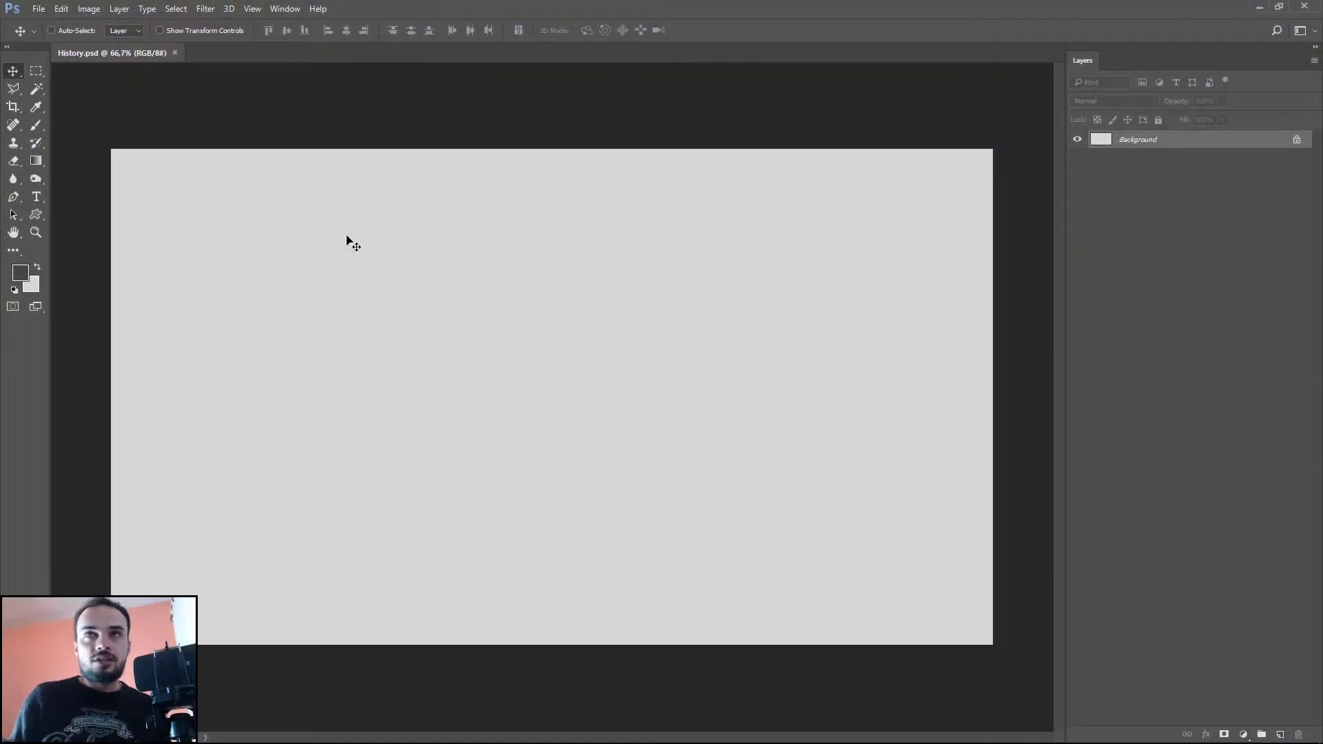
Show the History panel from the Window menu and move it slightly higher
click(285, 8)
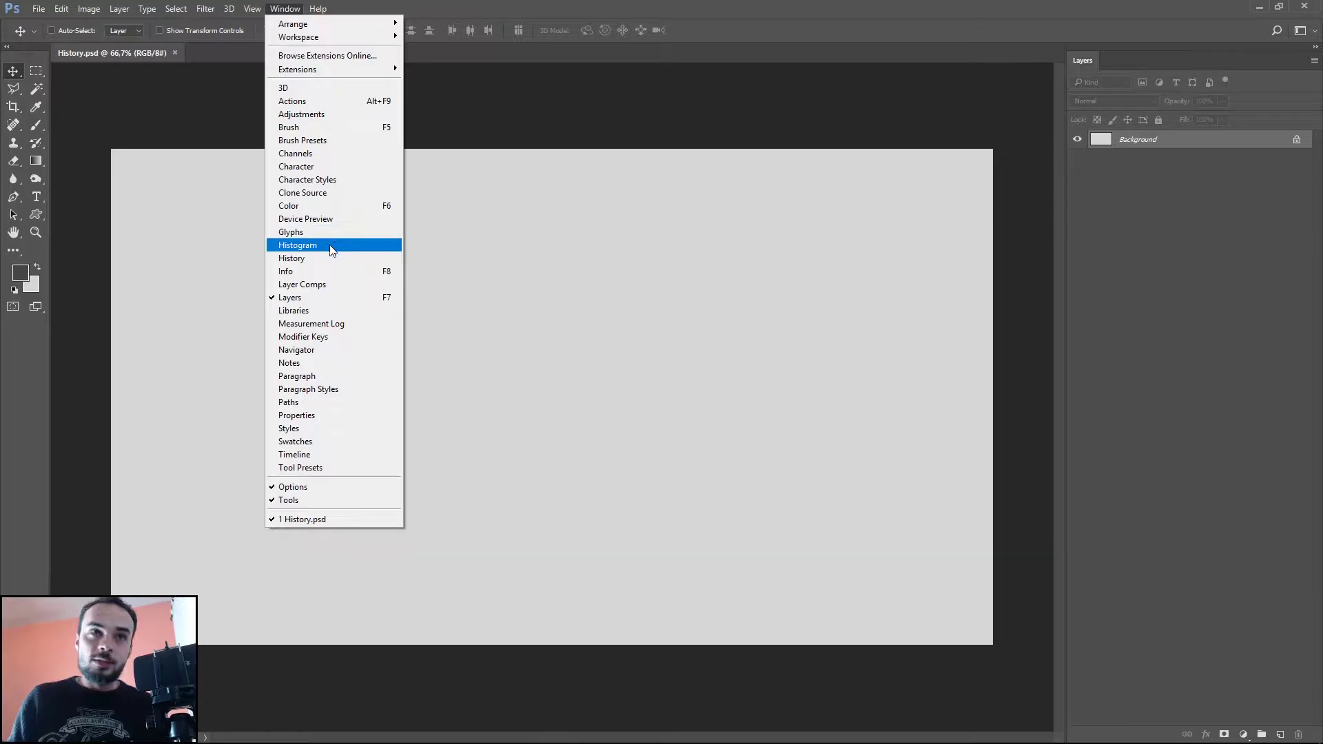
click(333, 258)
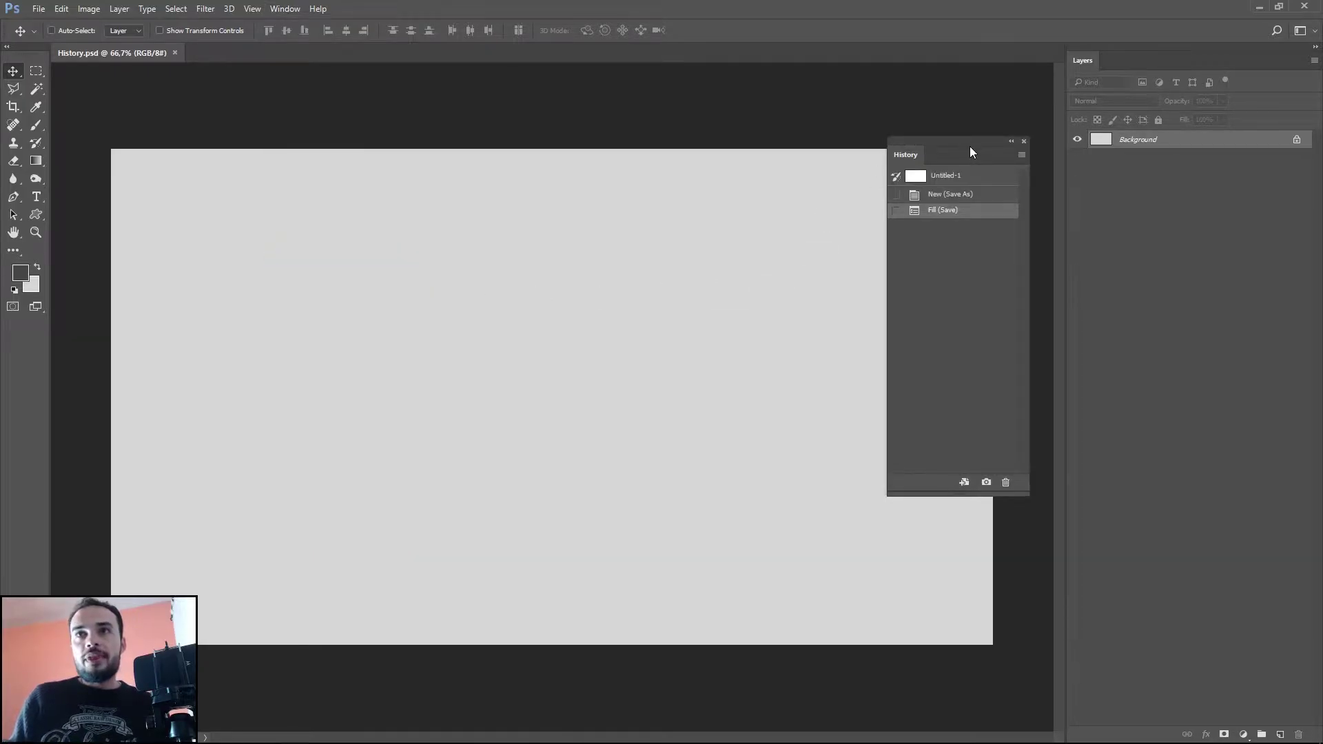
drag(970, 147, 970, 96)
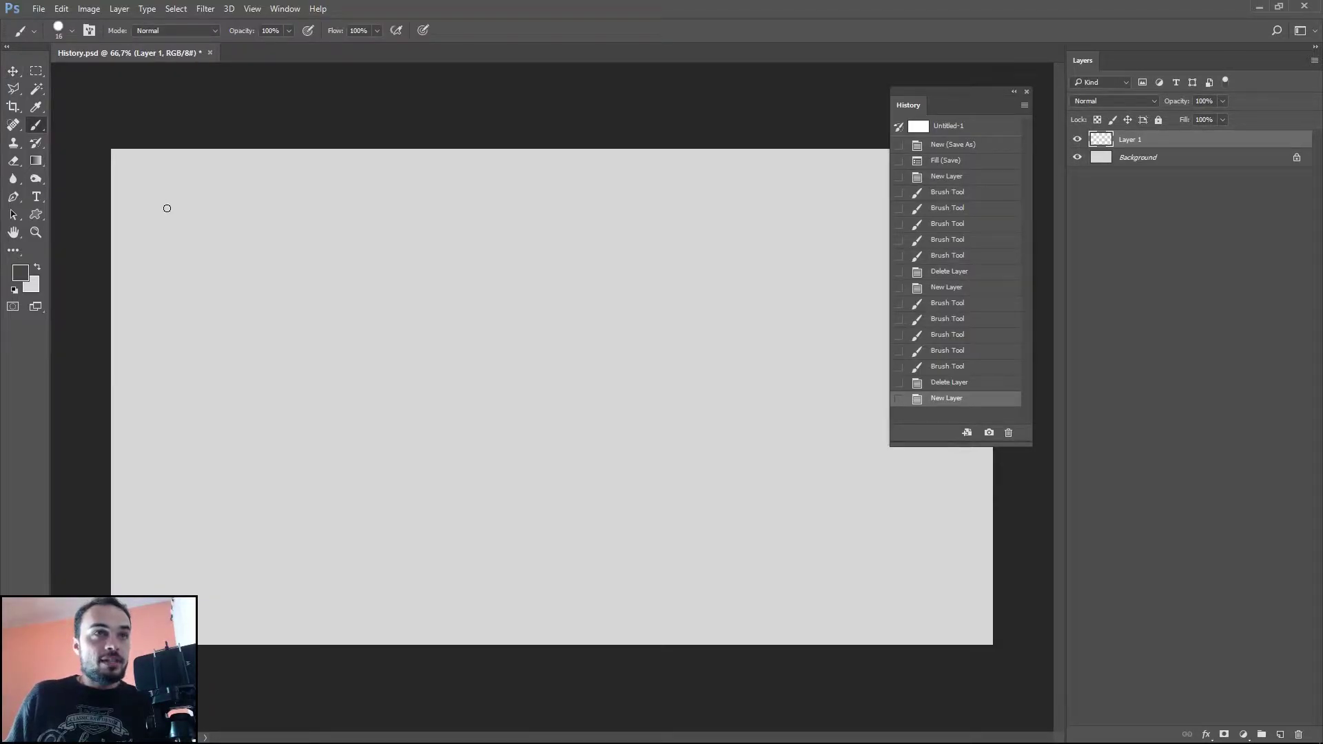
Paint vertical tally marks with a diagonal strike-through on the canvas
mouse_move(166, 187)
mouse_down()
mouse_move(172, 257)
mouse_move(200, 279)
mouse_up()
mouse_move(231, 200)
mouse_down()
mouse_move(233, 281)
mouse_move(264, 277)
mouse_up()
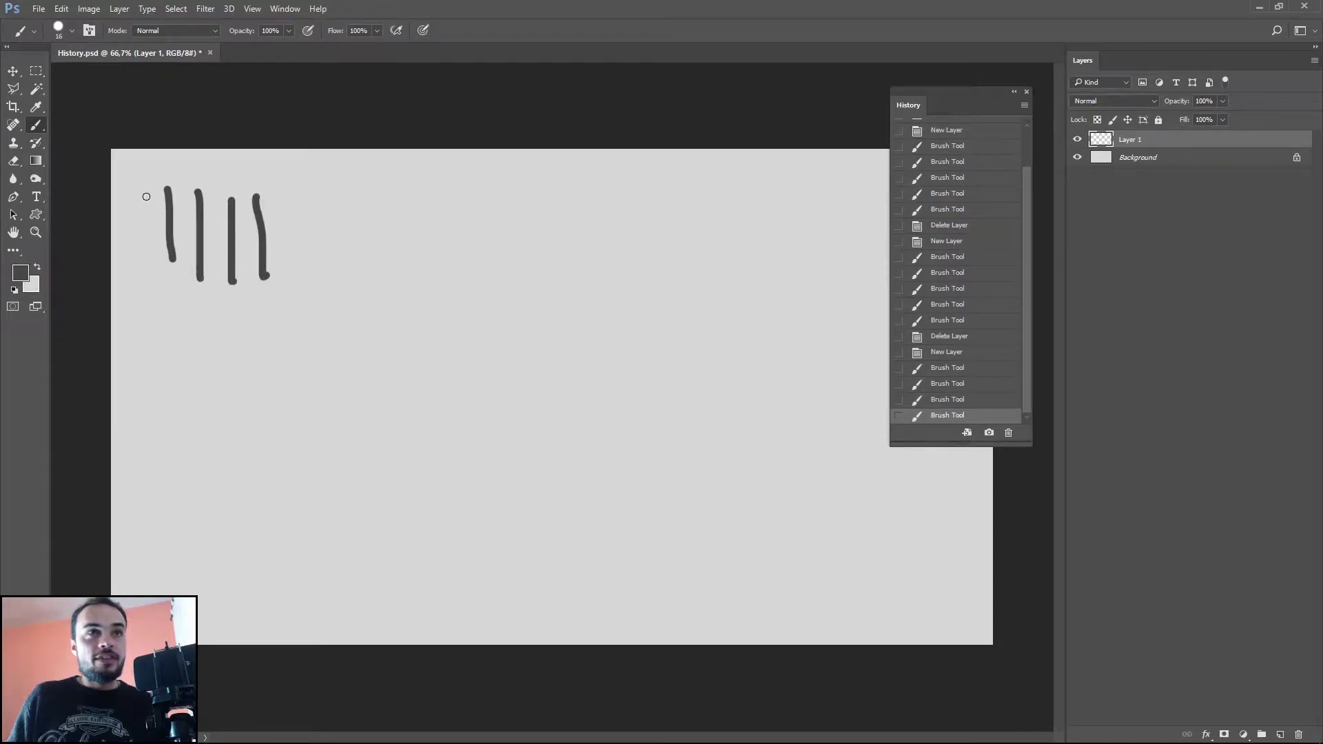
drag(141, 193, 290, 267)
Undo and redo the strike-through, toggle it with Ctrl+Z, then step backward to New Layer
click(69, 11)
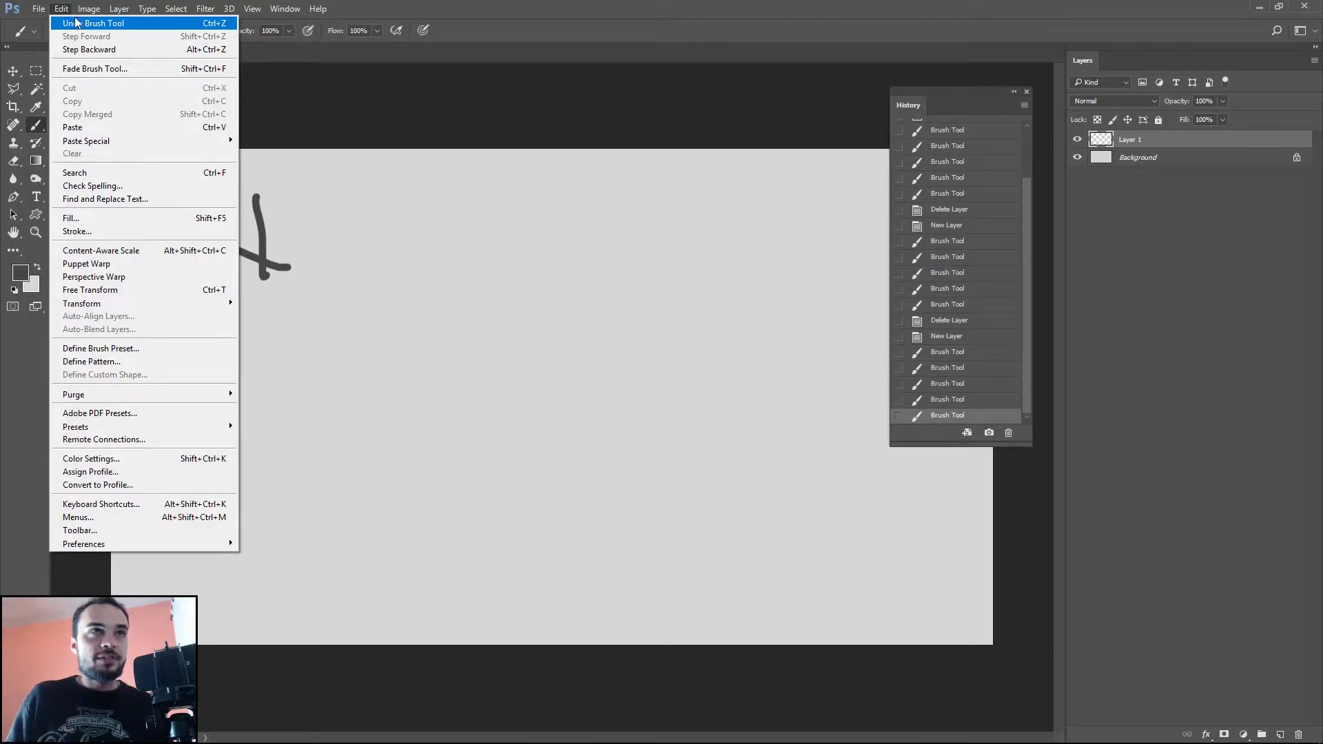
click(167, 26)
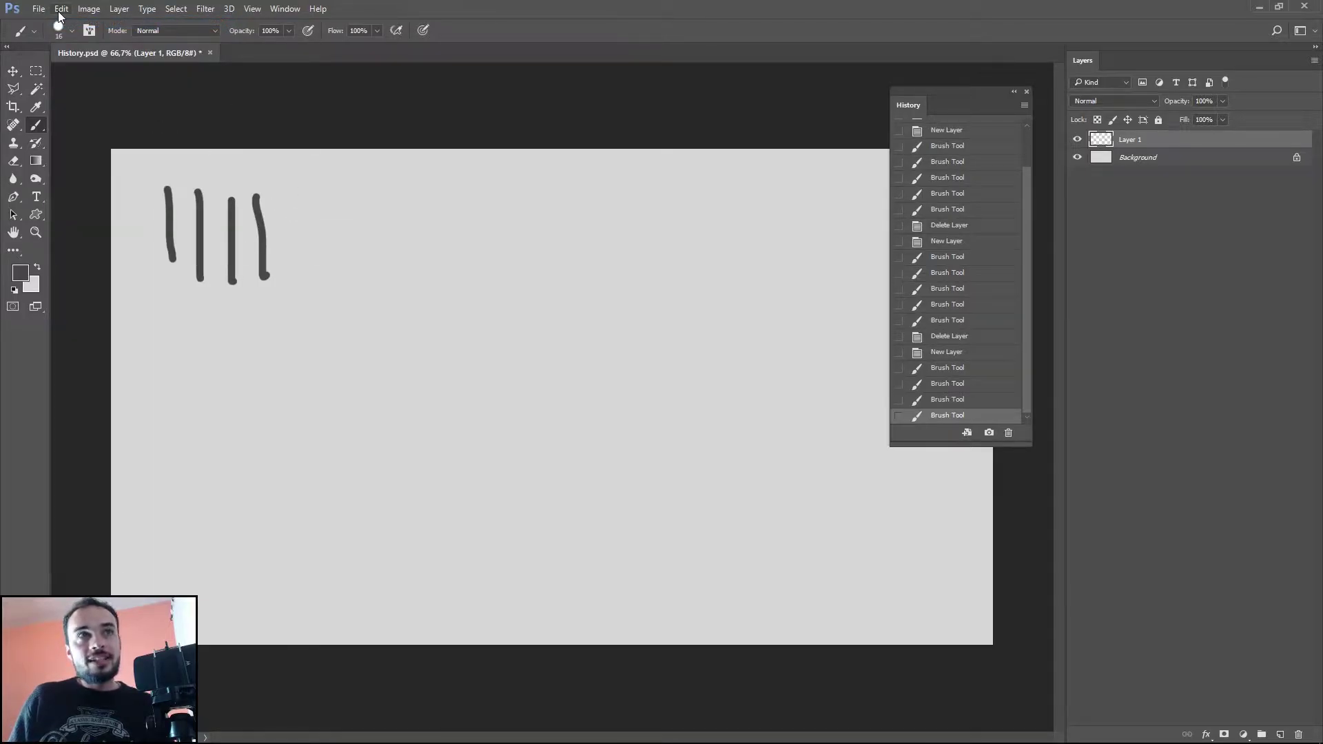
click(58, 11)
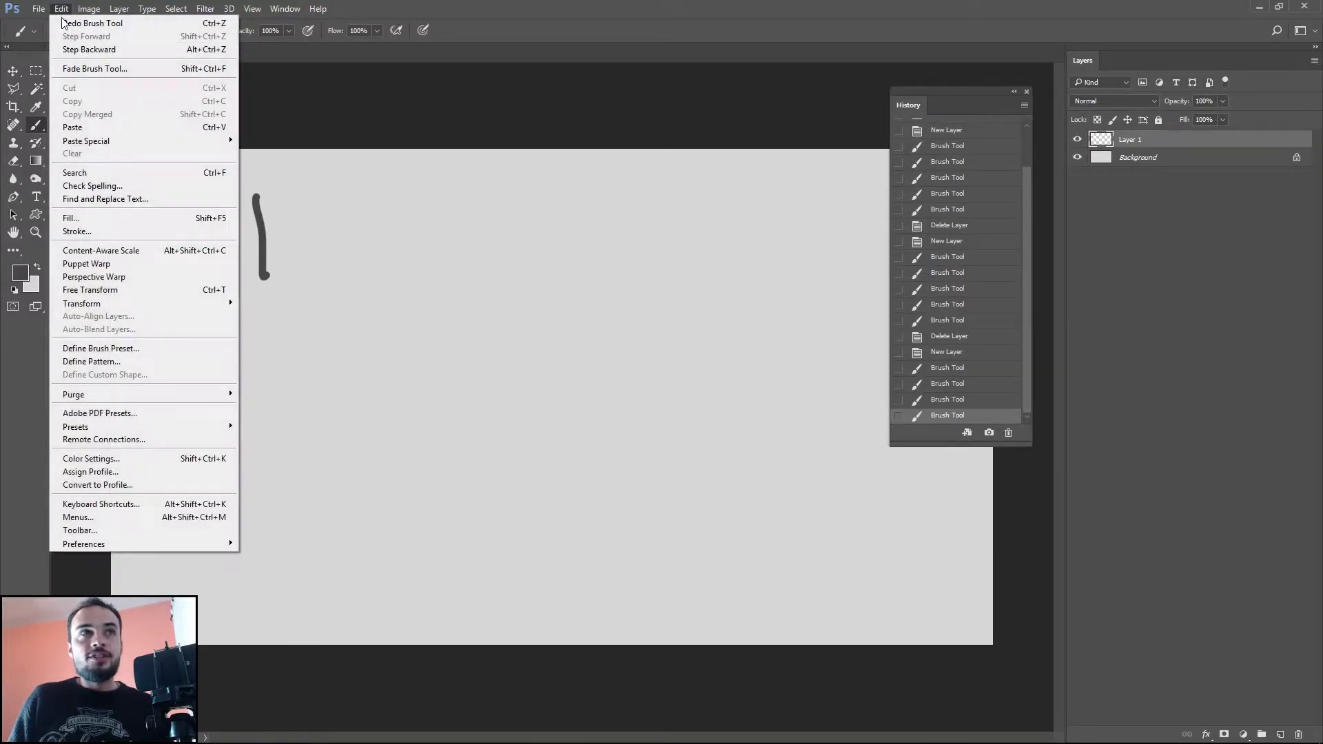
click(163, 23)
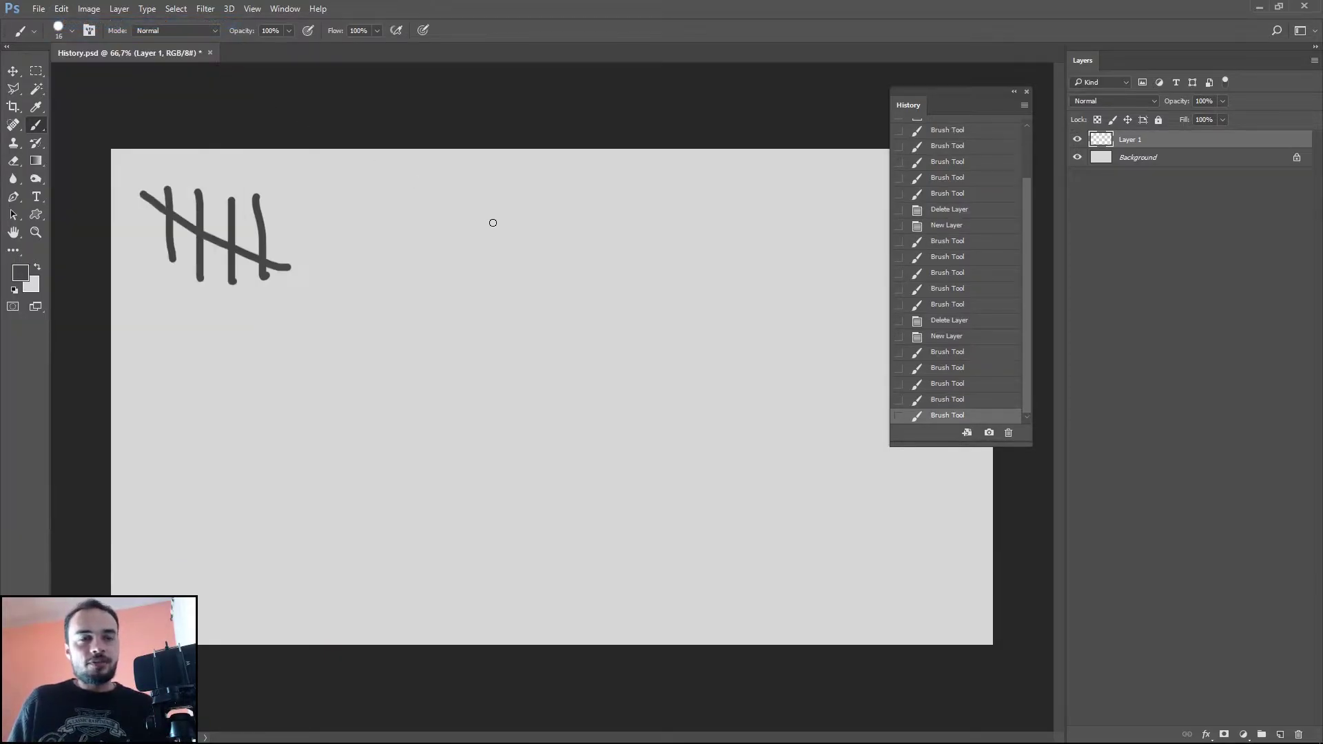
key(ctrl+z)
key(ctrl+z)
key(ctrl+z)
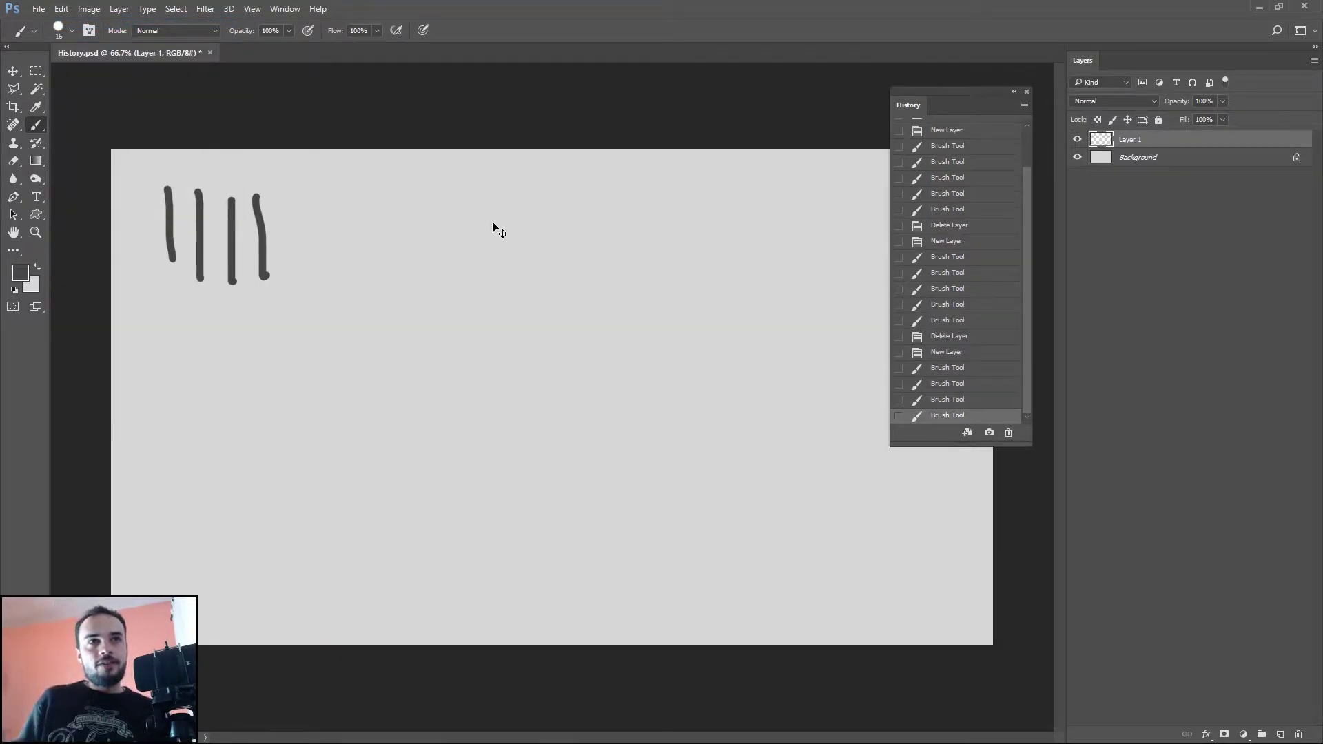
key(ctrl+z)
key(ctrl+z)
key(ctrl+z)
key(ctrl+z)
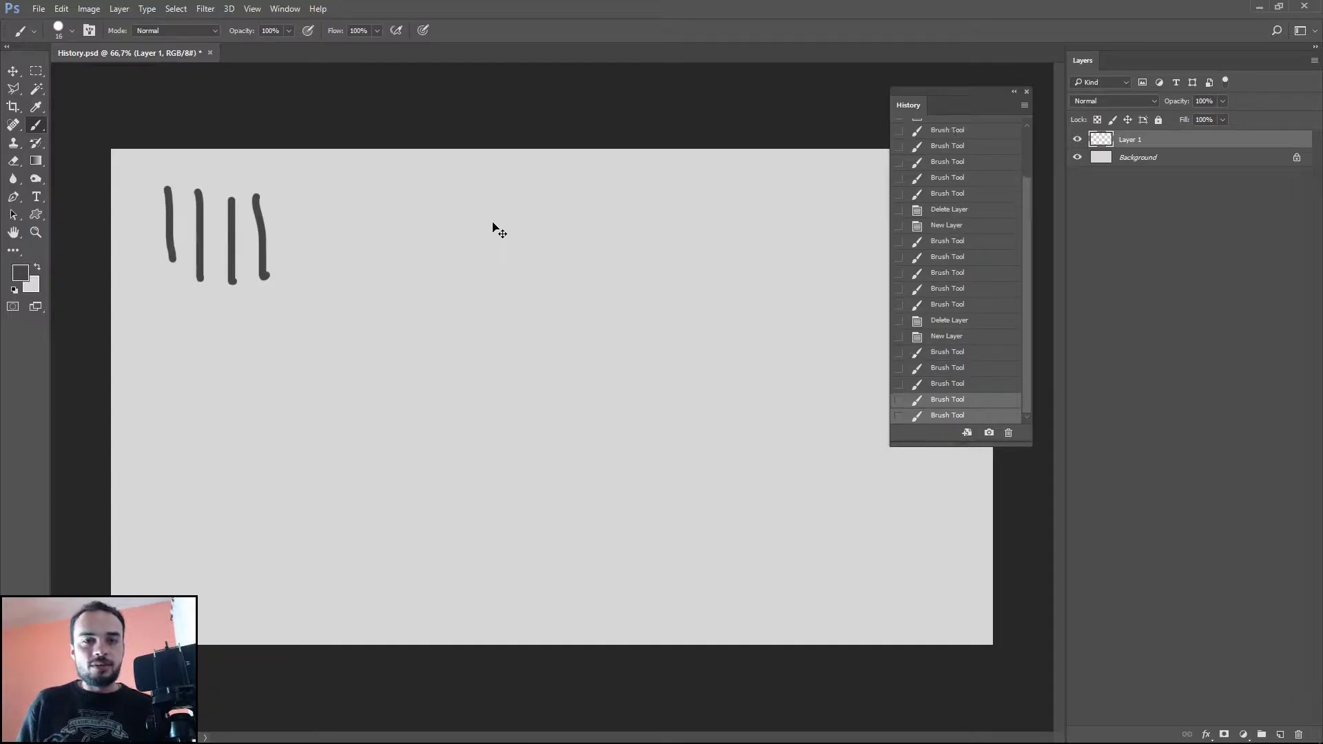
key(ctrl+z)
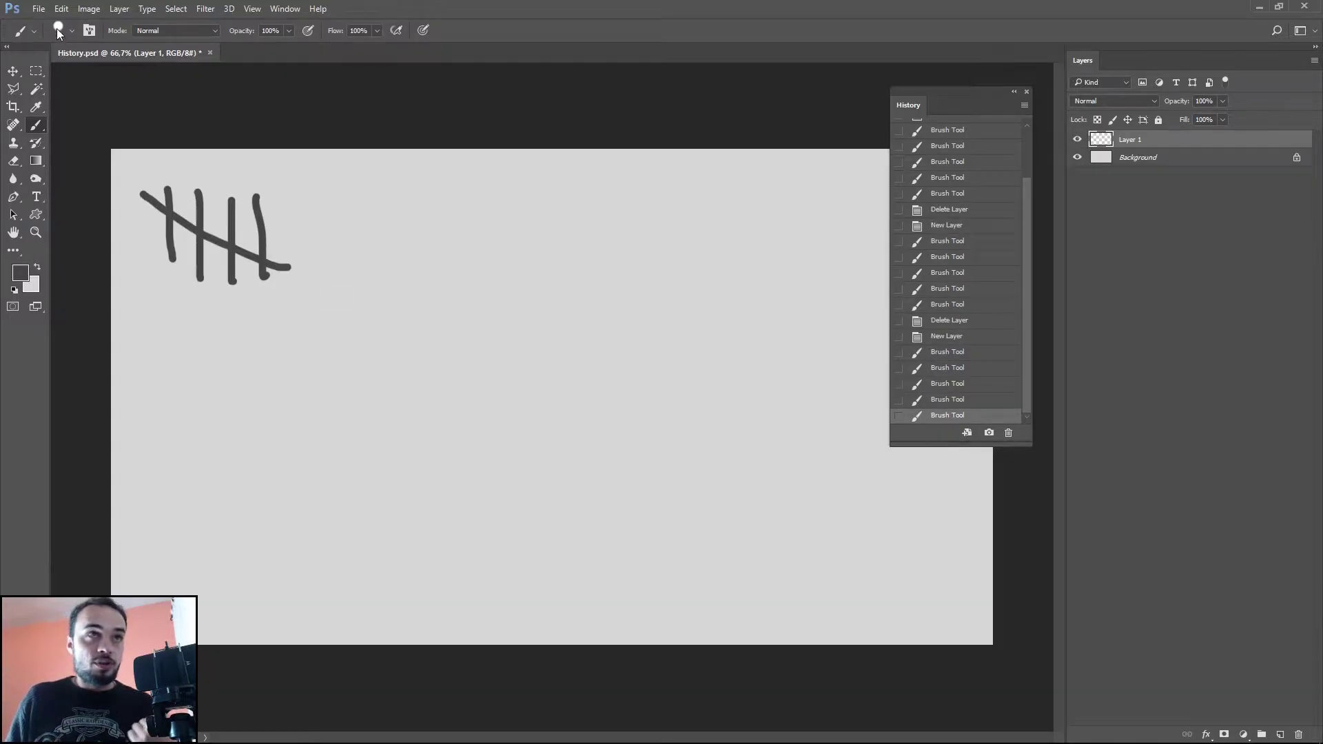
click(61, 9)
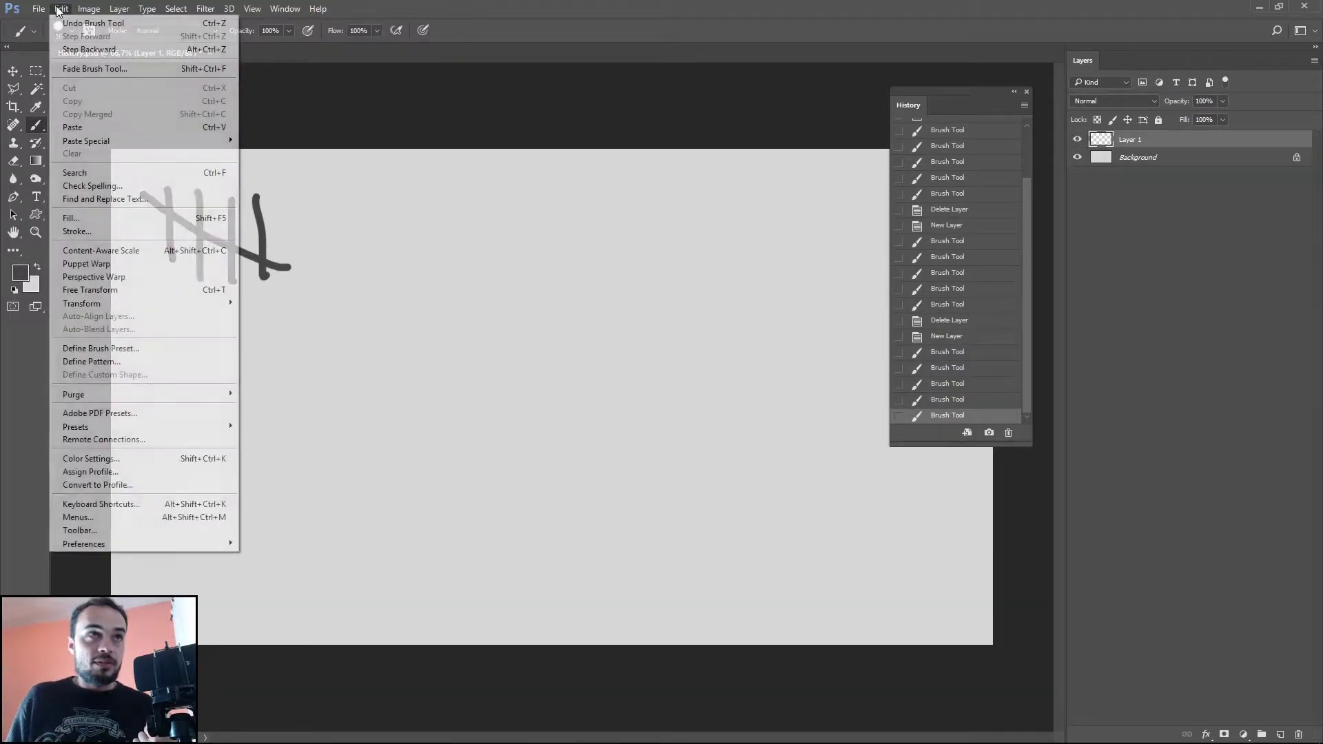
click(112, 49)
Step backward and forward through the tally strokes with Alt+Ctrl+Z and Shift+Ctrl+Z
key(ctrl+alt+z)
key(ctrl+alt+z)
key(ctrl+alt+z)
key(ctrl+alt+z)
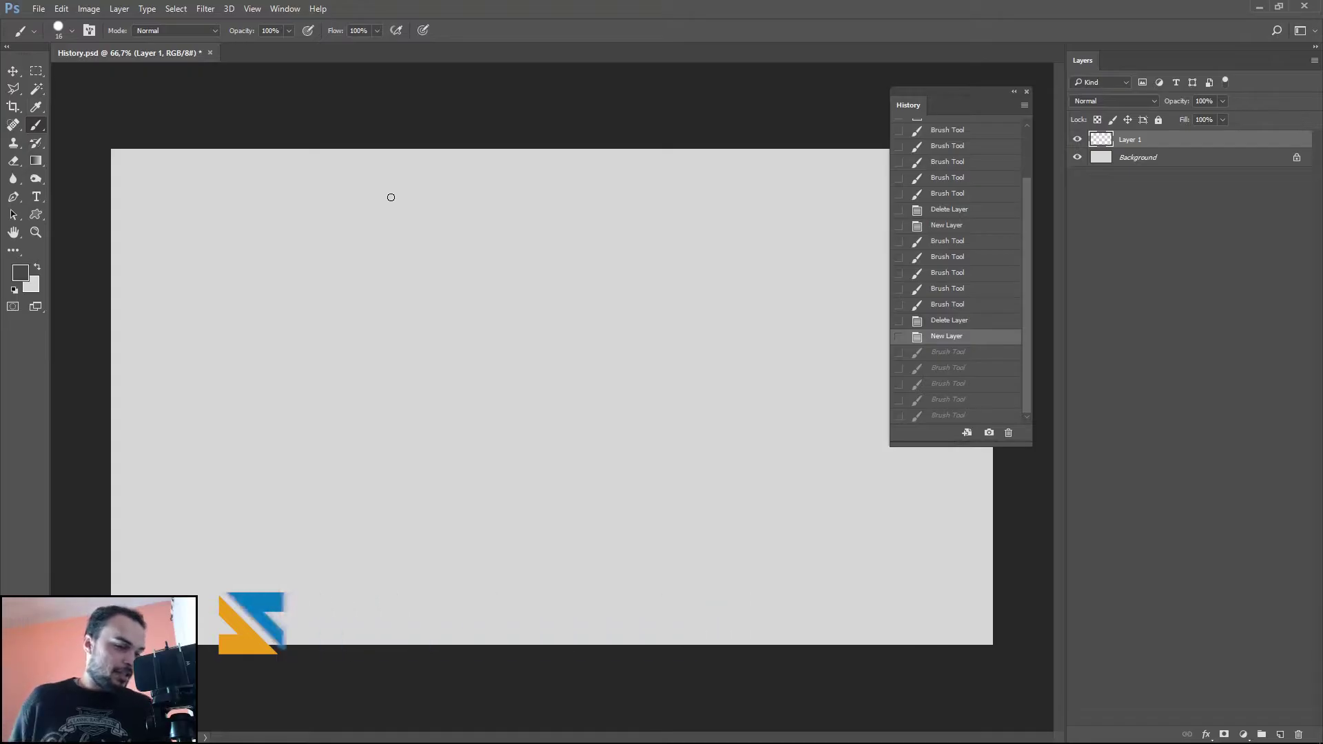
key(ctrl+shift+z)
key(ctrl+shift+z)
key(ctrl+shift+z)
key(ctrl+shift+z)
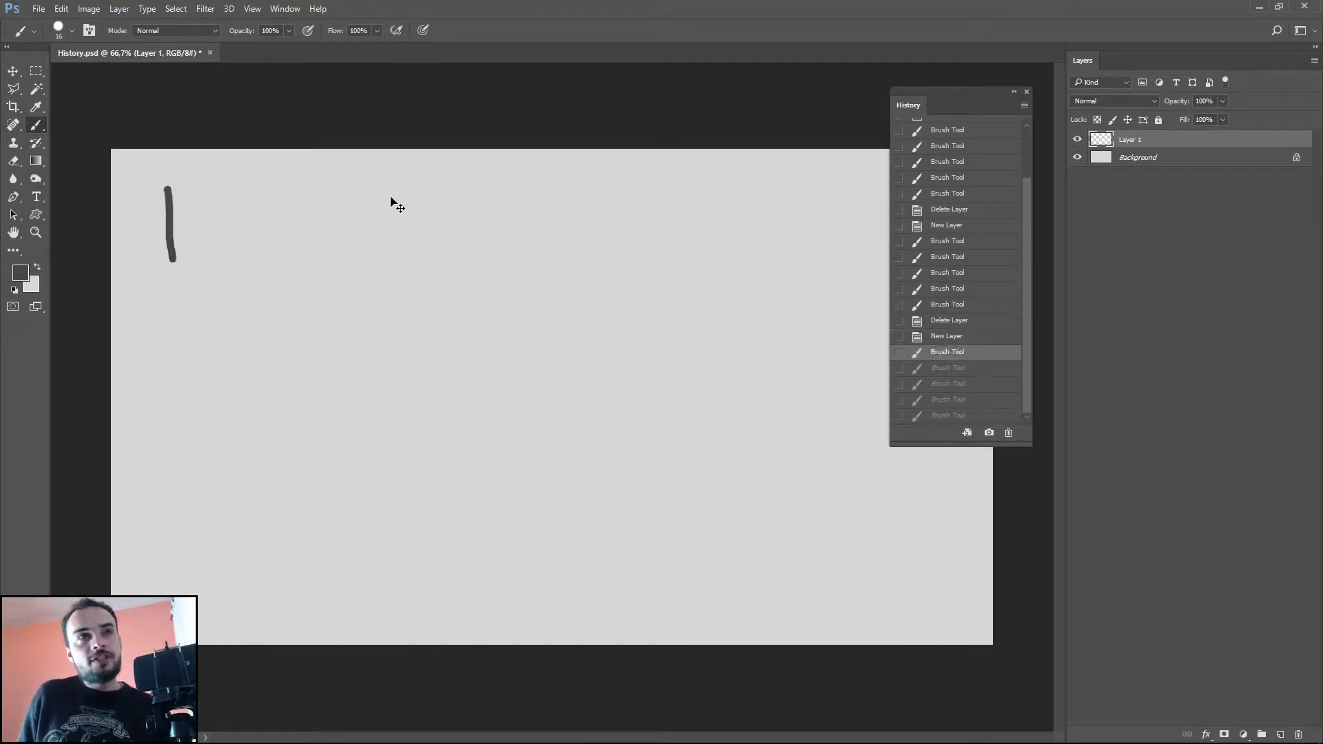
key(ctrl+shift+z)
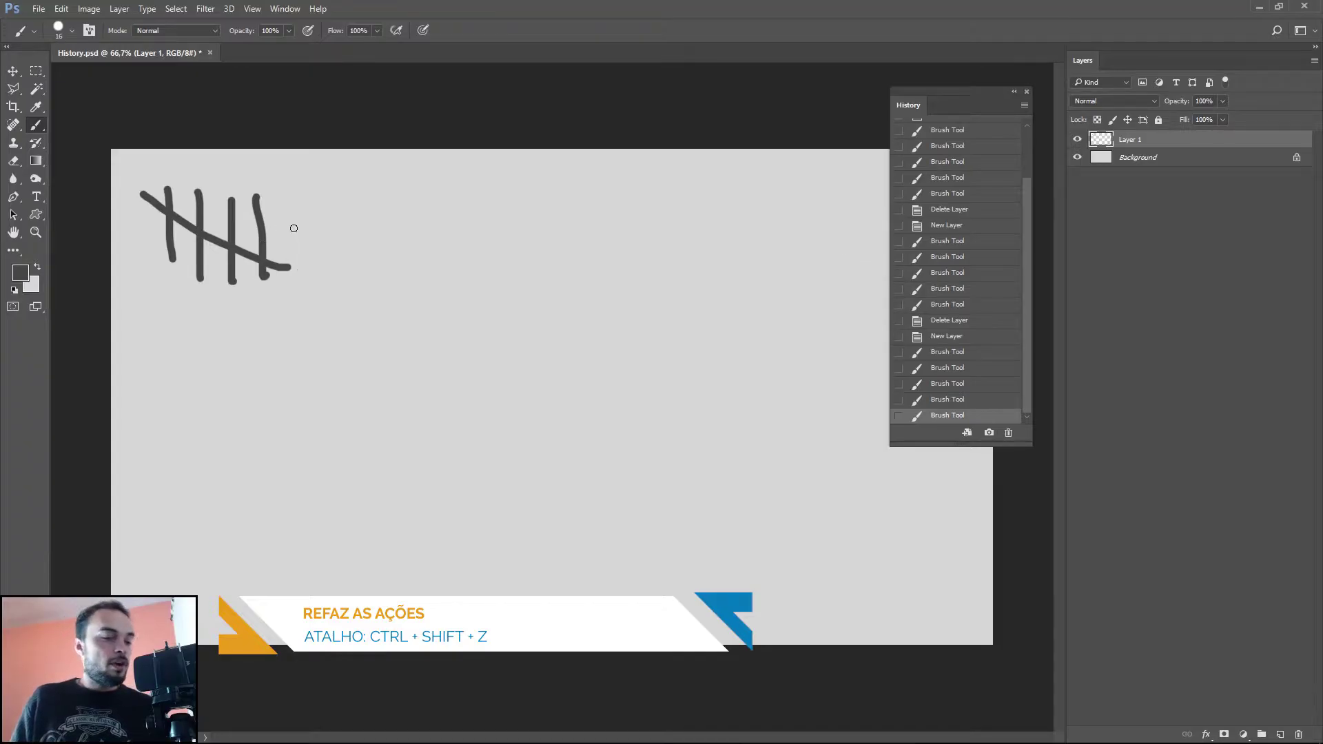
key(ctrl+alt+z)
key(ctrl+alt+z)
key(ctrl+alt+z)
key(ctrl+alt+z)
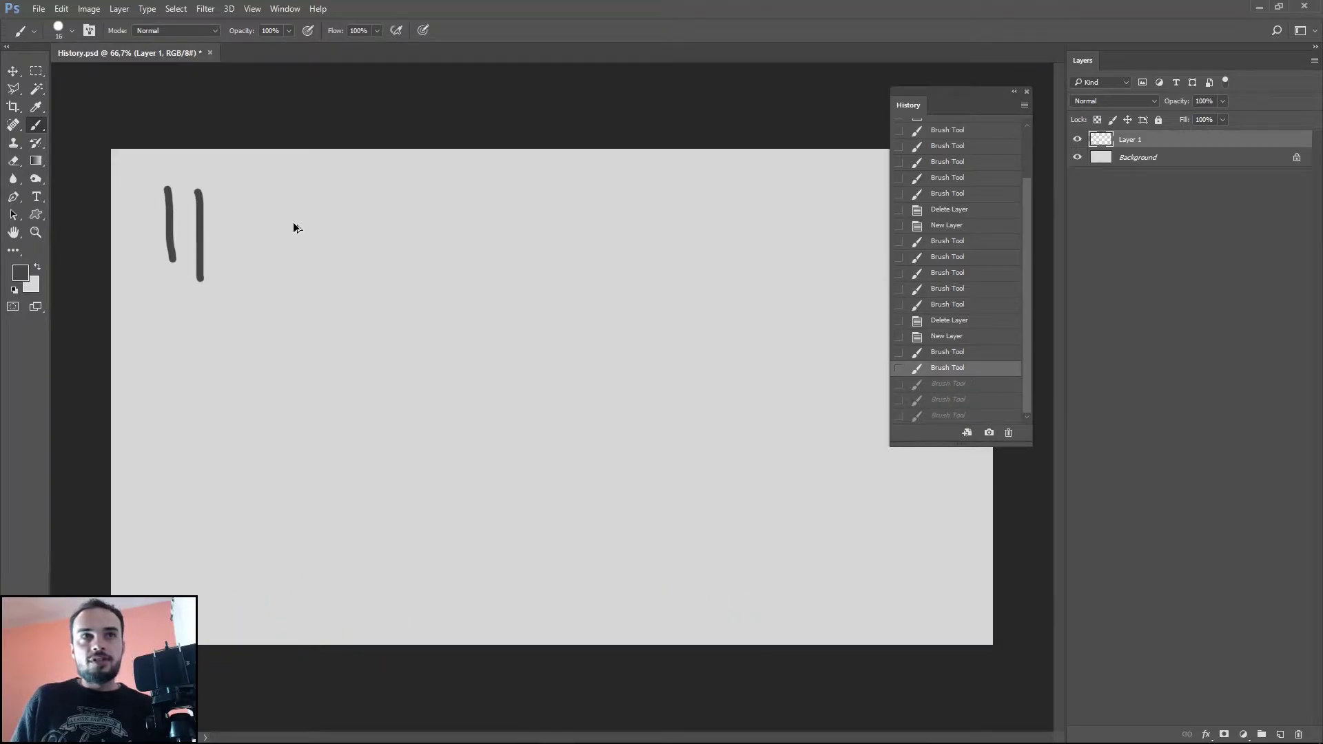
key(ctrl+shift+z)
key(ctrl+shift+z)
key(ctrl+shift+z)
key(ctrl+shift+z)
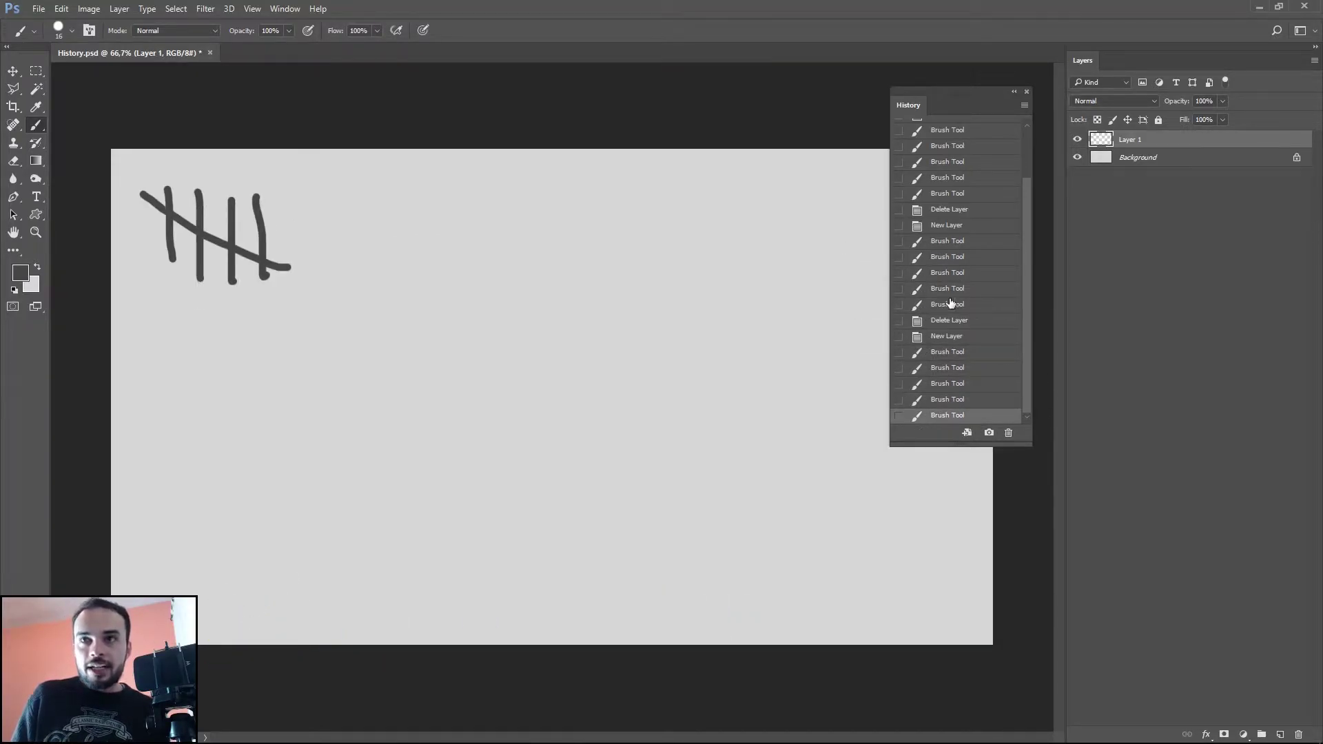
Jump to earlier History states, then delete Layer 1 with its tally marks
mouse_move(1024, 381)
mouse_down()
mouse_move(1017, 130)
mouse_move(1037, 398)
mouse_up()
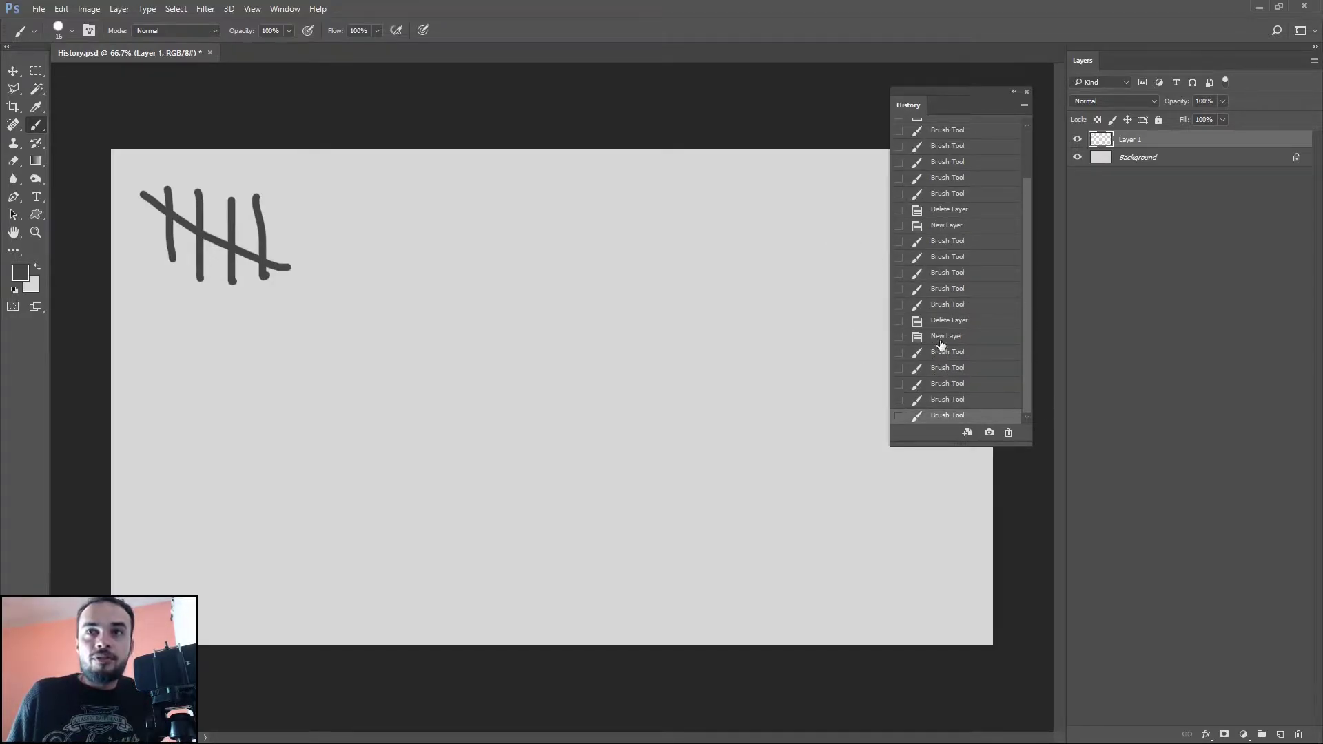
click(960, 306)
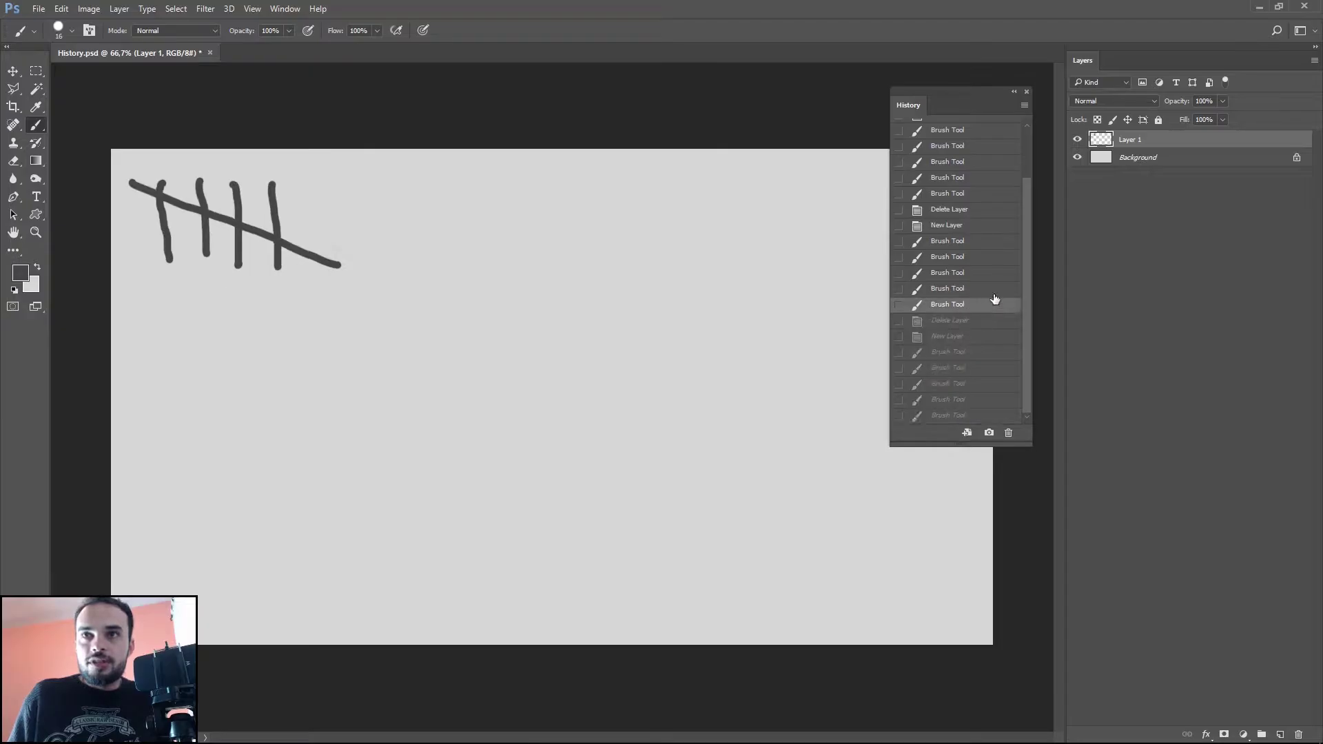
click(989, 226)
key(Delete)
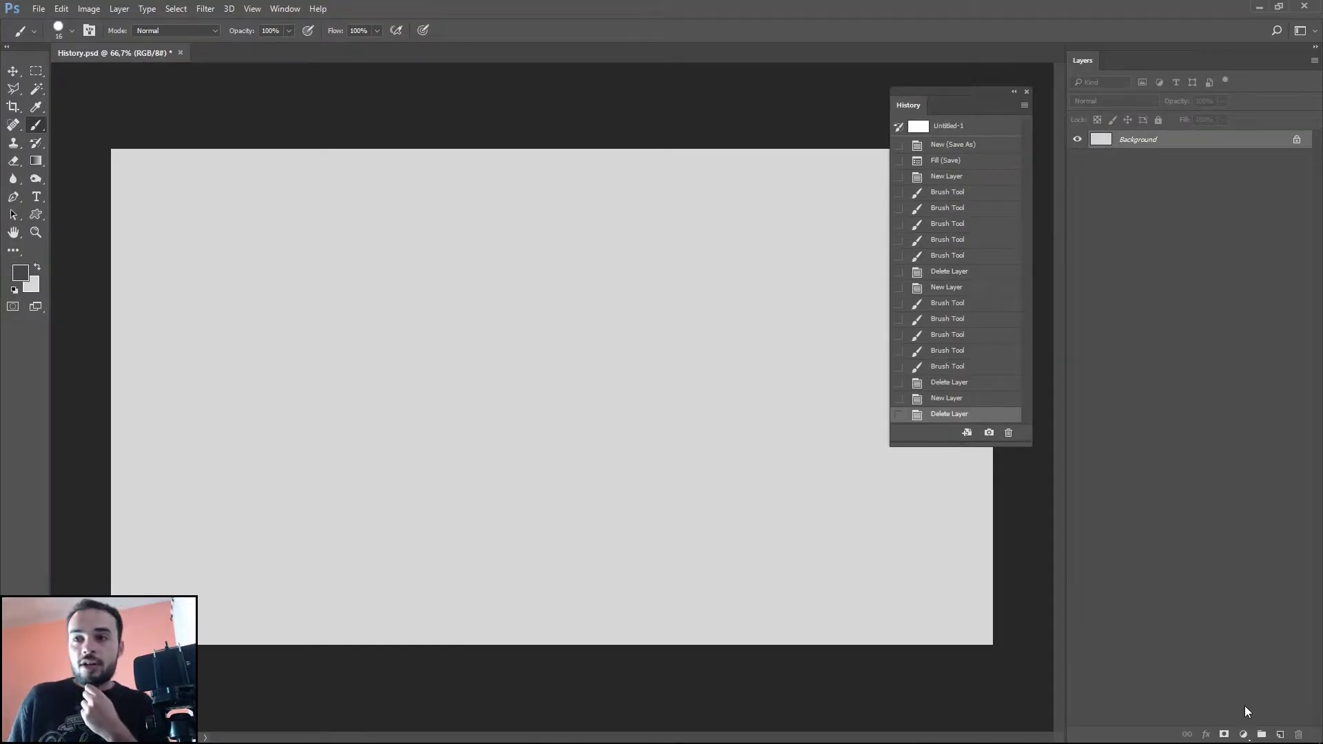
Add a new layer and paint the first two struck-through tally groups
click(1279, 735)
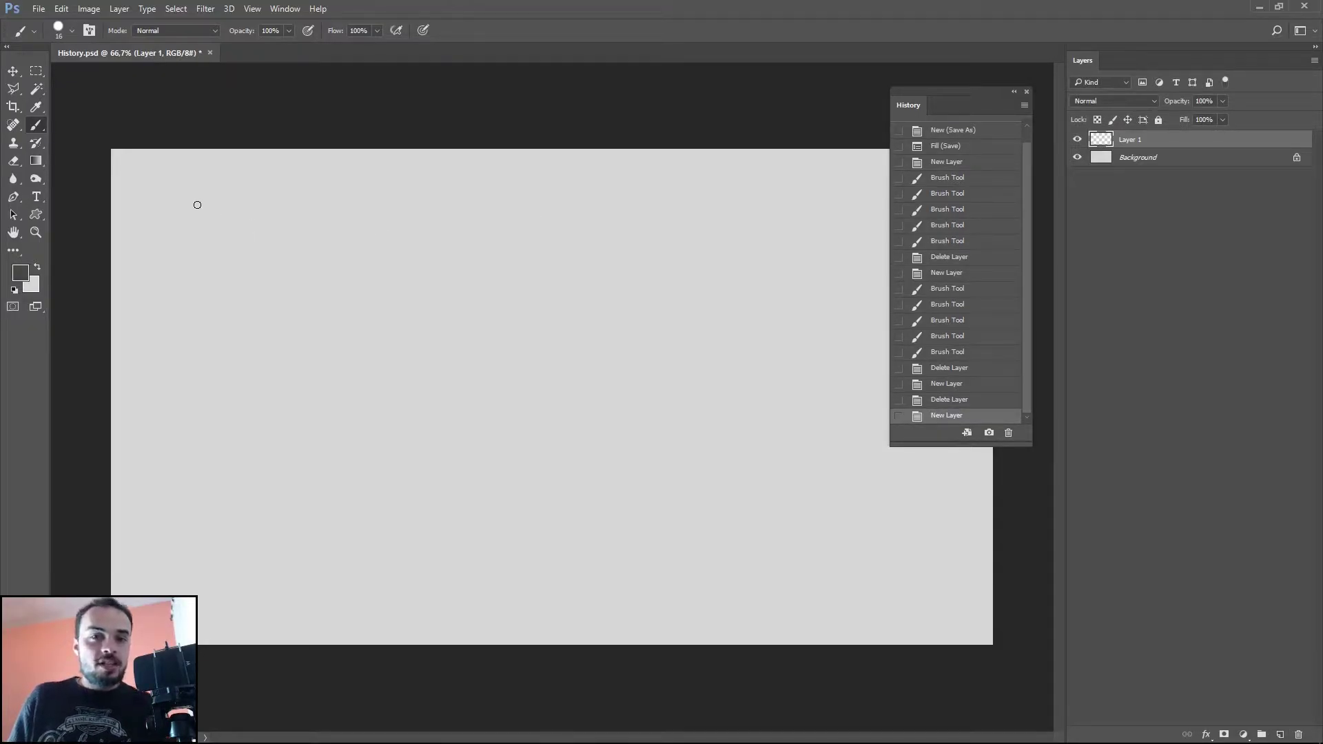
mouse_move(173, 194)
mouse_down()
mouse_move(184, 253)
mouse_move(215, 257)
mouse_up()
drag(225, 203, 233, 254)
drag(253, 200, 260, 256)
drag(160, 211, 282, 249)
mouse_move(327, 205)
mouse_down()
mouse_move(341, 268)
mouse_move(370, 249)
mouse_up()
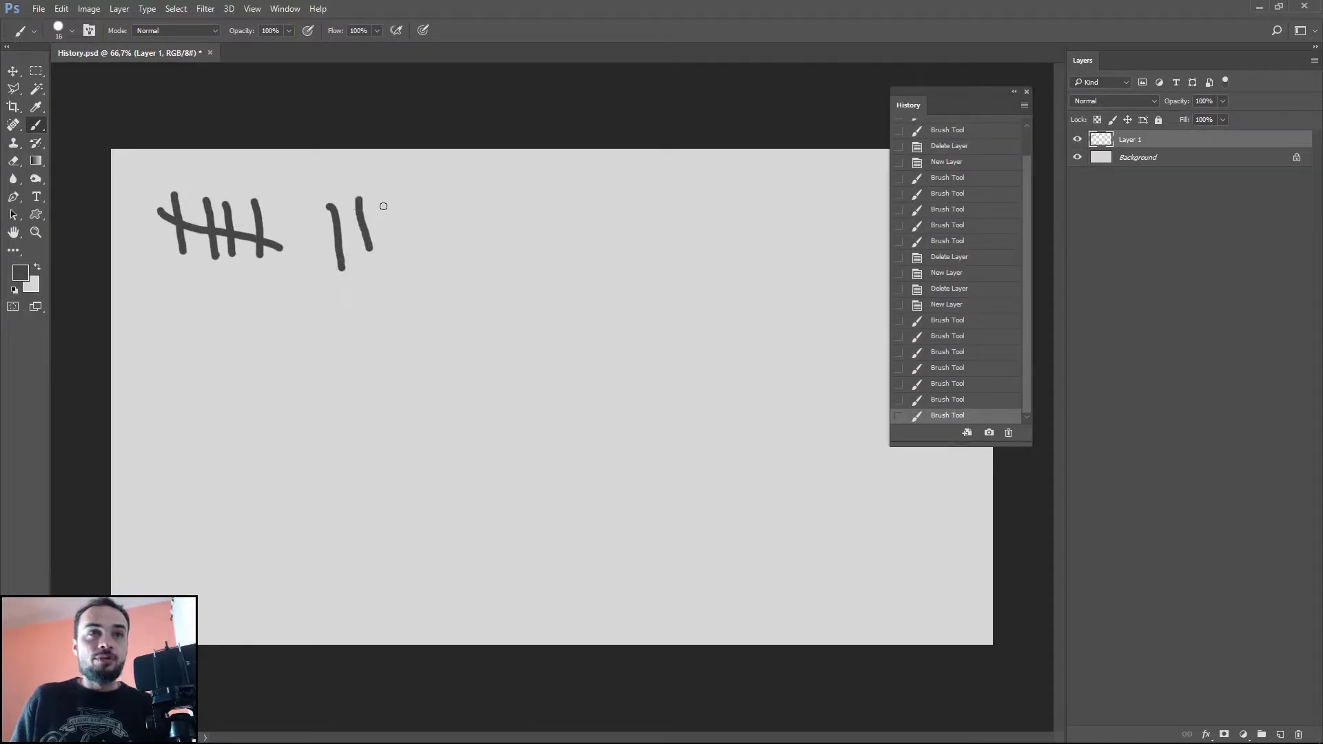
drag(387, 196, 405, 257)
drag(425, 203, 443, 268)
drag(315, 214, 449, 252)
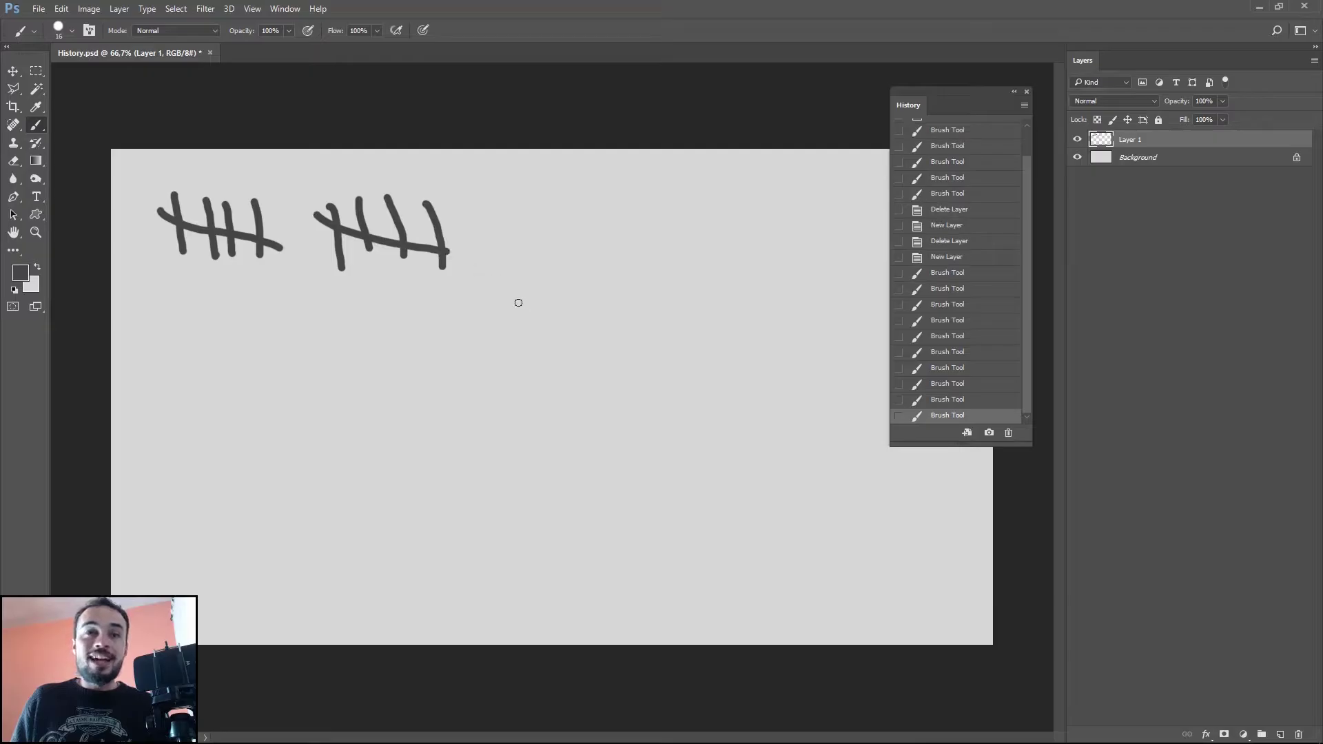
Paint three more tally groups below, then step back with Ctrl+Alt+Z to one group
mouse_move(190, 326)
mouse_down()
mouse_move(205, 390)
mouse_move(229, 391)
mouse_up()
drag(241, 340, 252, 390)
drag(281, 331, 287, 374)
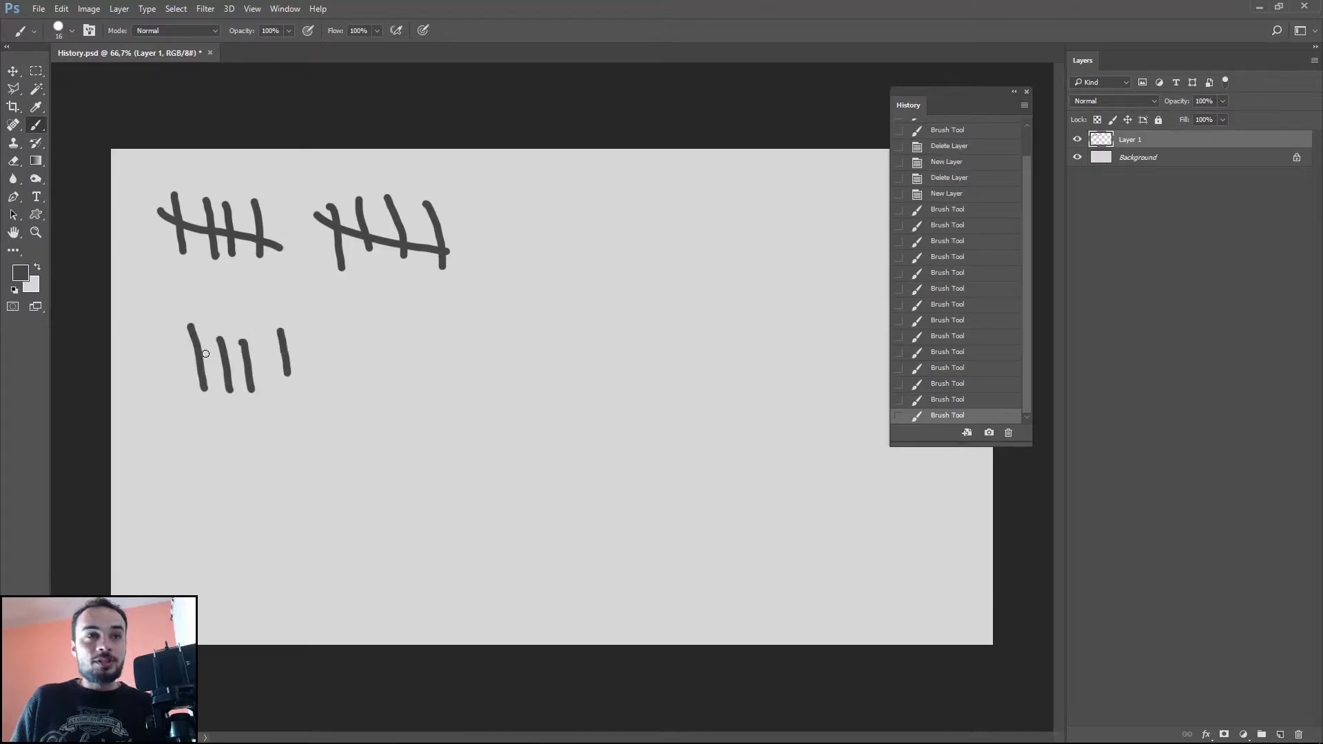
mouse_move(179, 338)
mouse_down()
mouse_move(317, 361)
mouse_move(379, 405)
mouse_up()
mouse_move(407, 342)
mouse_down()
mouse_move(417, 409)
mouse_move(450, 400)
mouse_up()
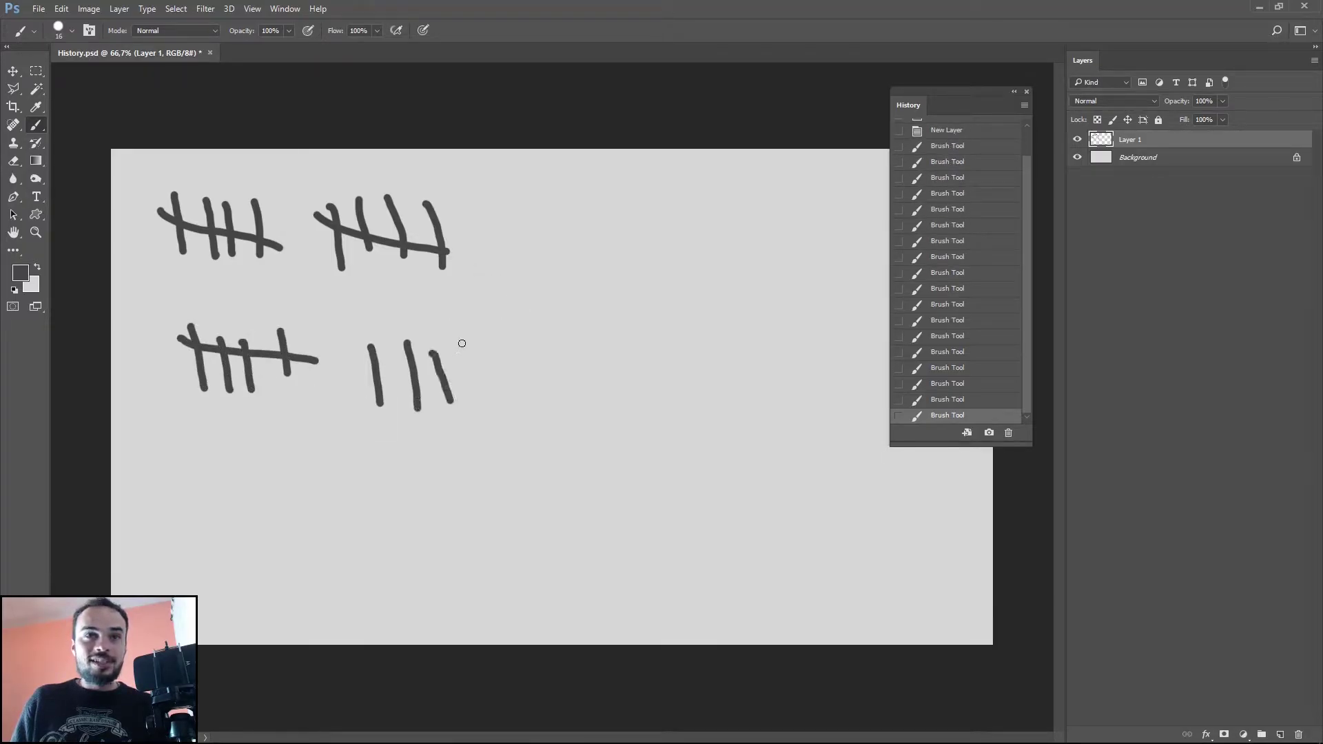
drag(468, 343, 479, 395)
drag(355, 357, 543, 379)
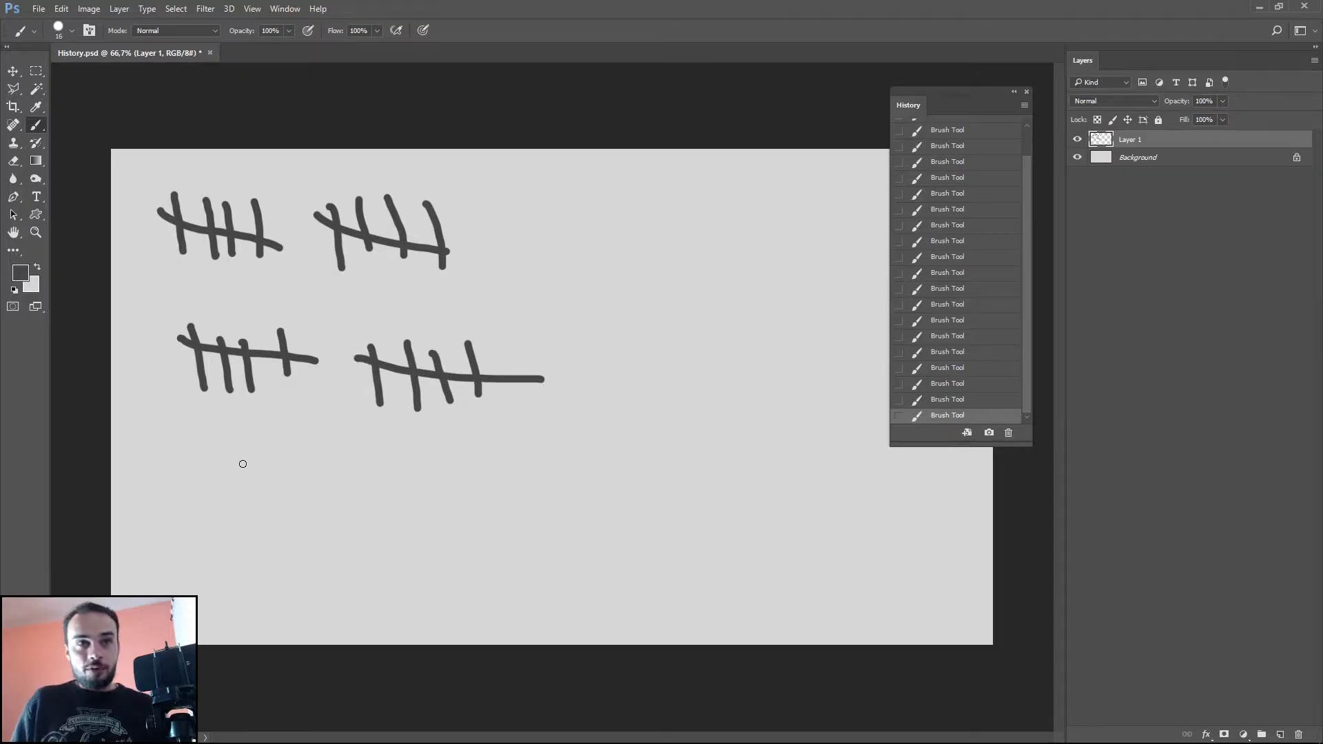
drag(218, 457, 232, 521)
drag(253, 436, 261, 503)
drag(289, 444, 298, 500)
drag(190, 485, 349, 485)
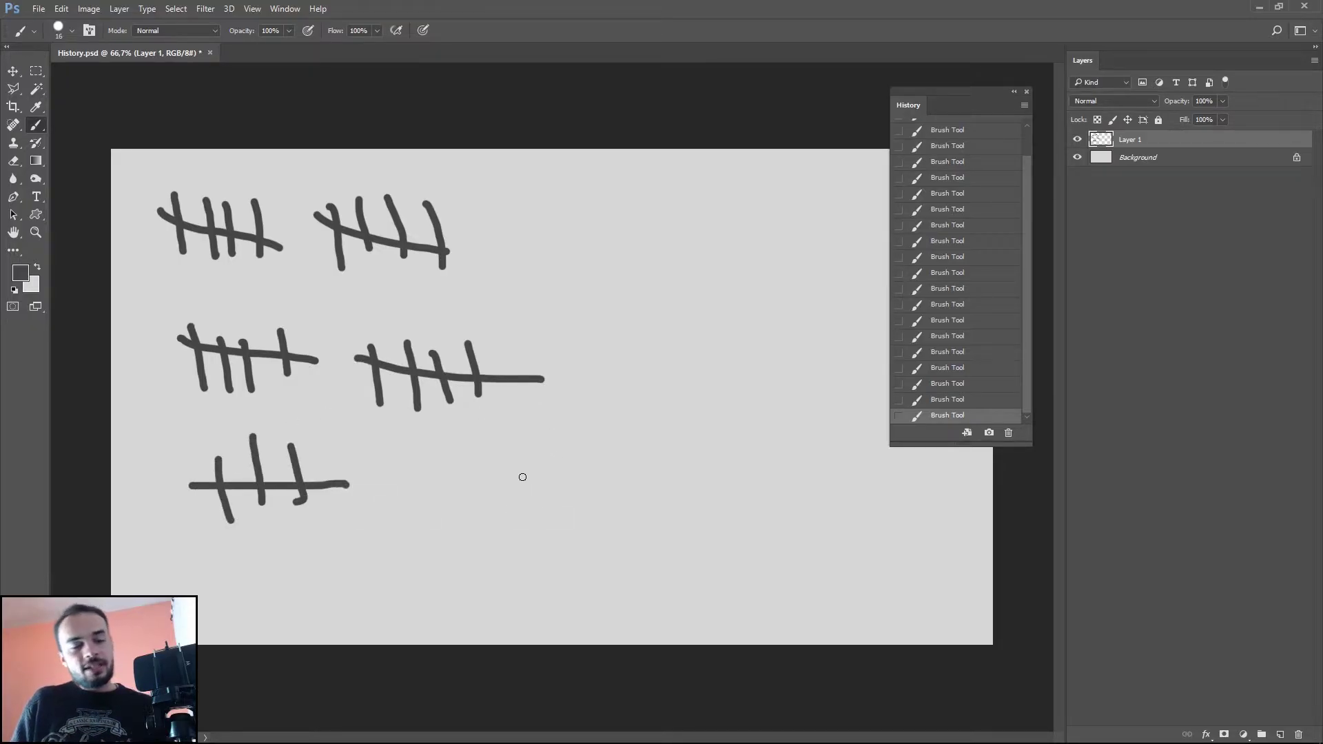
key(ctrl+alt+z)
key(ctrl+alt+z)
key(ctrl+alt+z)
key(ctrl+alt+z)
key(ctrl+alt+z)
key(ctrl+alt+z)
key(ctrl+alt+z)
key(ctrl+alt+z)
key(ctrl+alt+z)
key(ctrl+alt+z)
key(ctrl+alt+z)
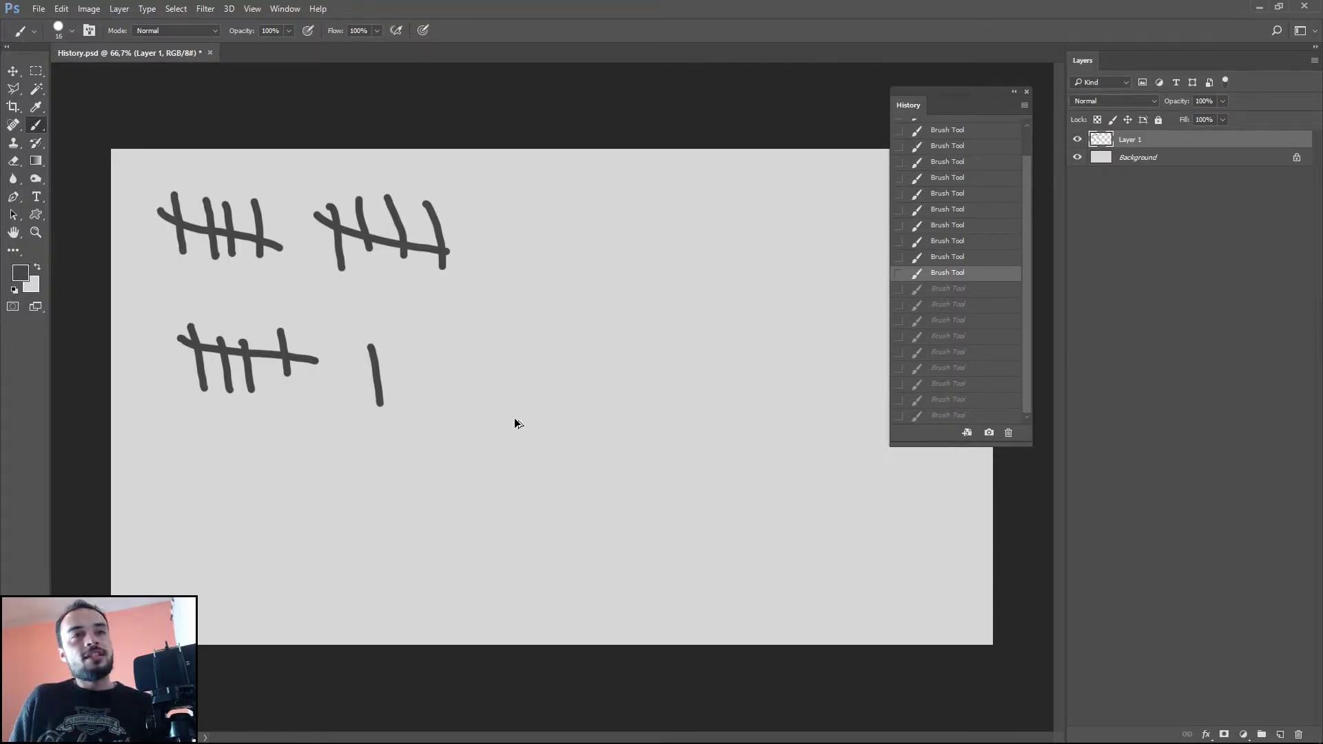
key(ctrl+alt+z)
key(ctrl+alt+z)
key(ctrl+alt+z)
key(ctrl+alt+z)
key(ctrl+alt+z)
key(ctrl+alt+z)
key(ctrl+alt+z)
key(ctrl+alt+z)
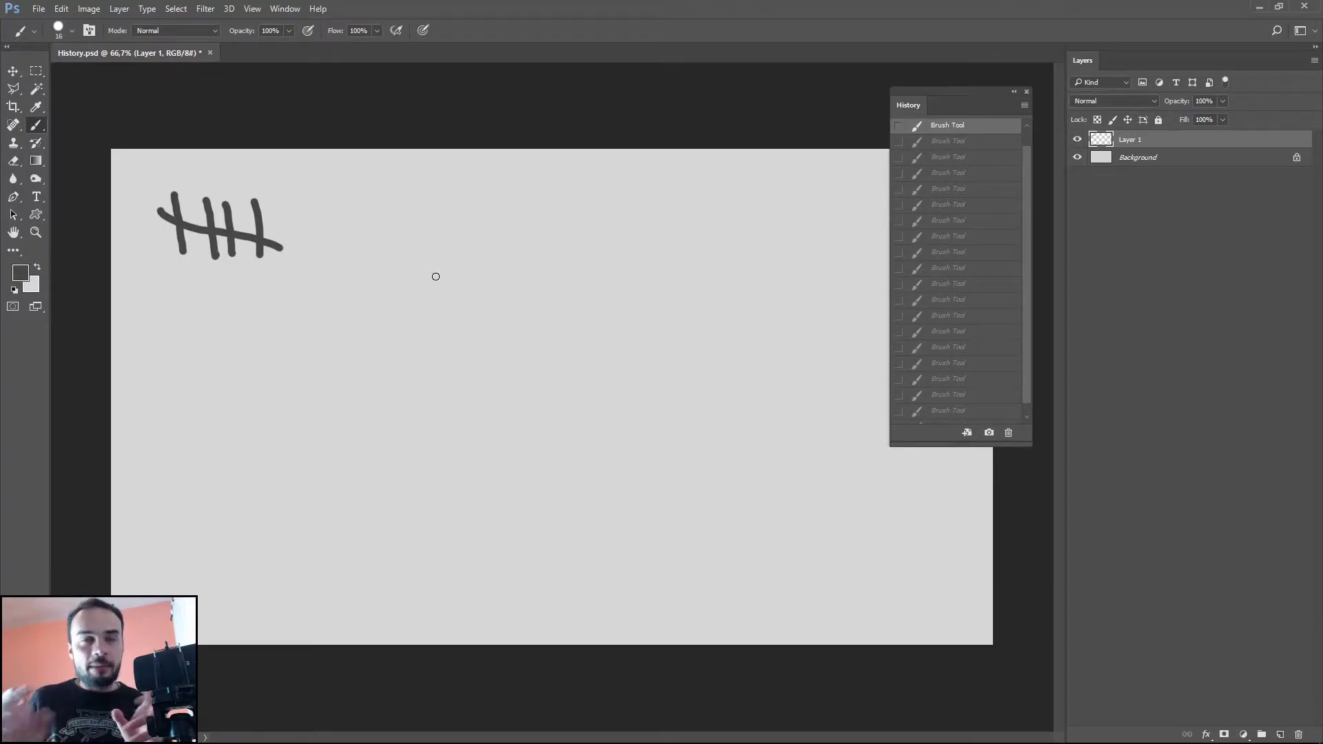
Set History States to 50 in the Performance preferences
click(60, 9)
mouse_move(114, 543)
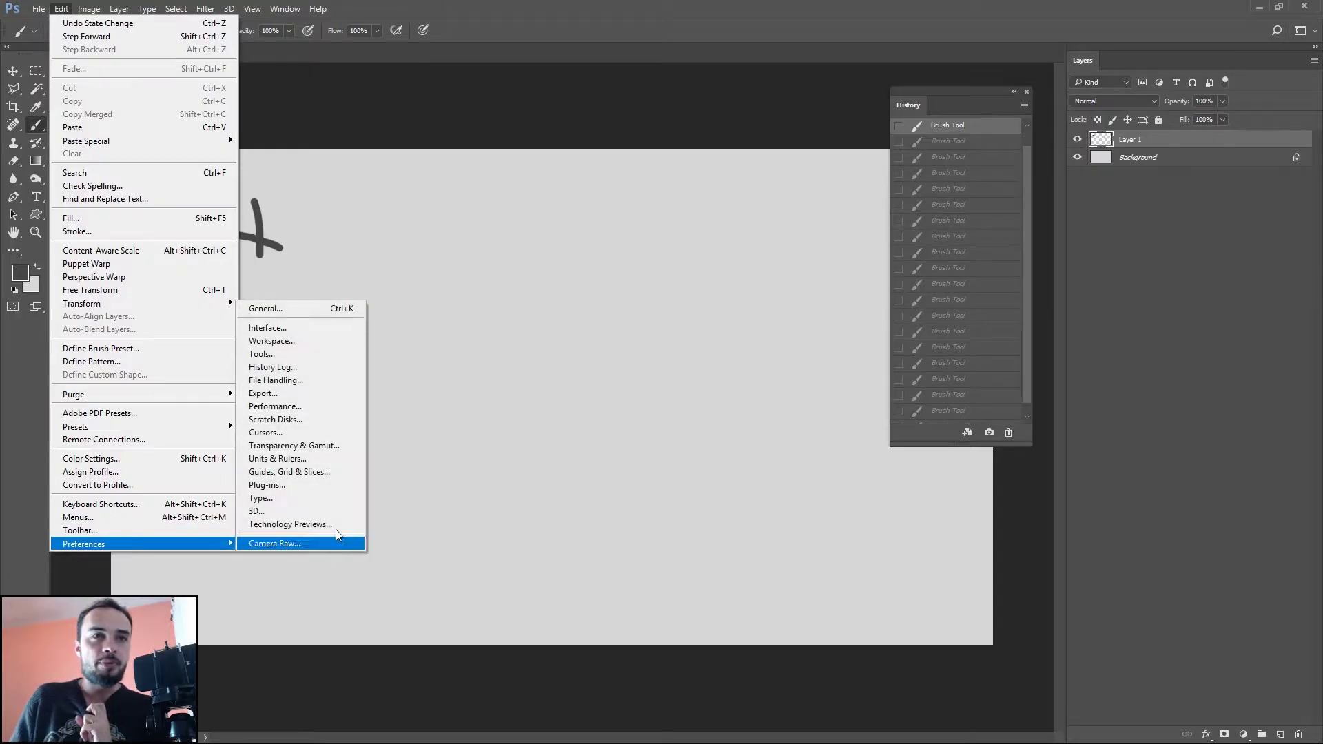
click(306, 406)
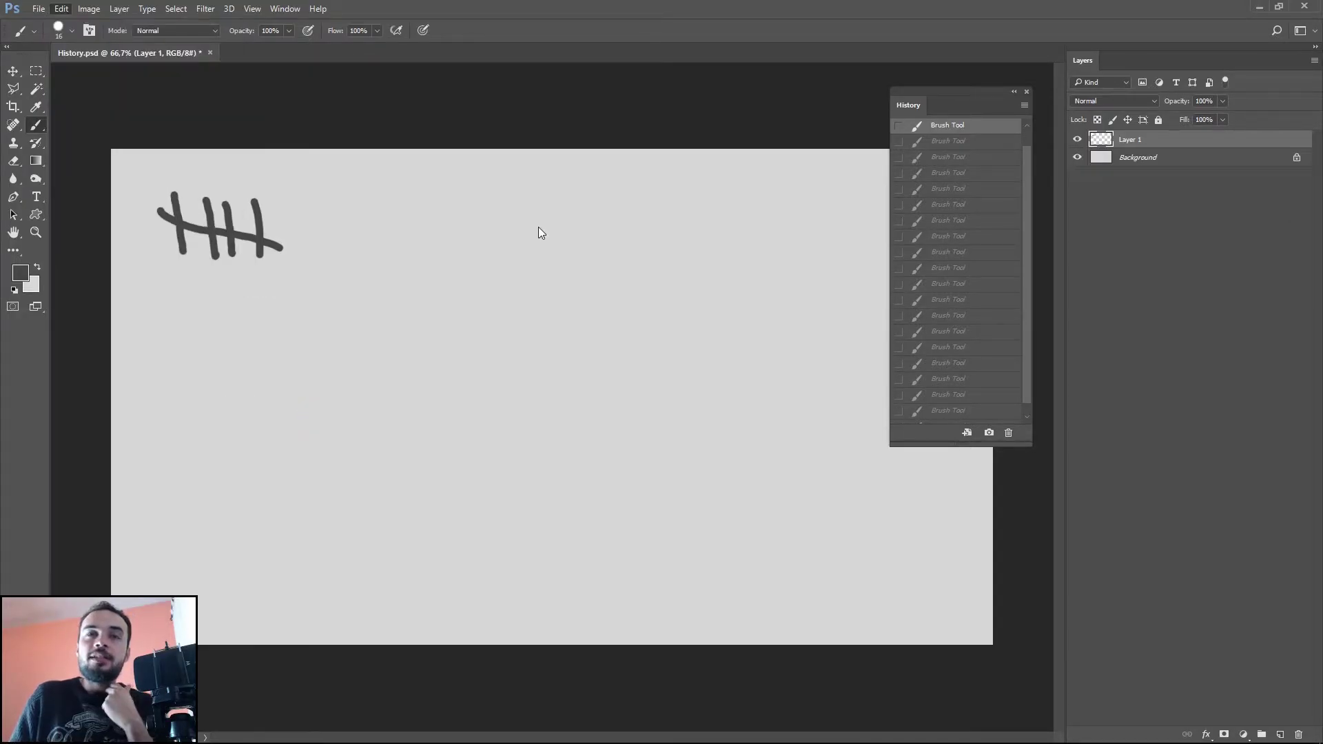
drag(676, 121, 572, 171)
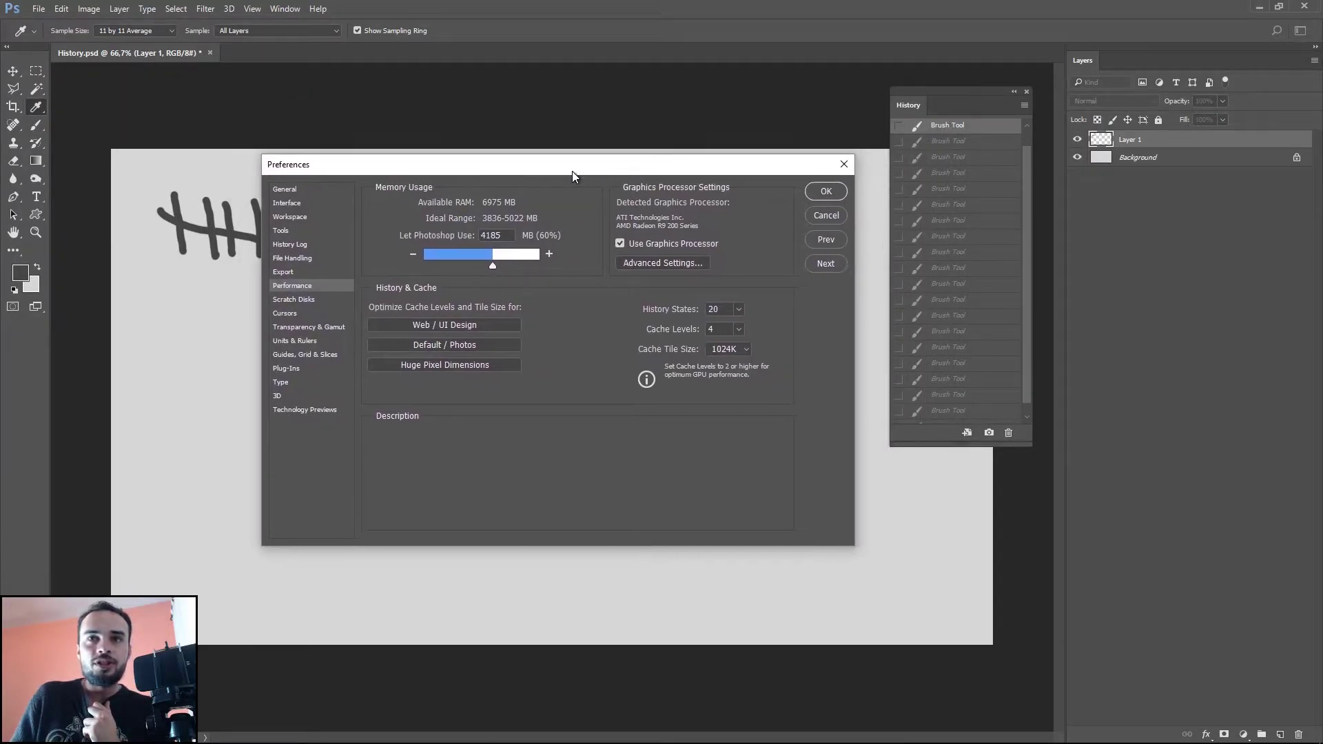
click(651, 310)
text(50)
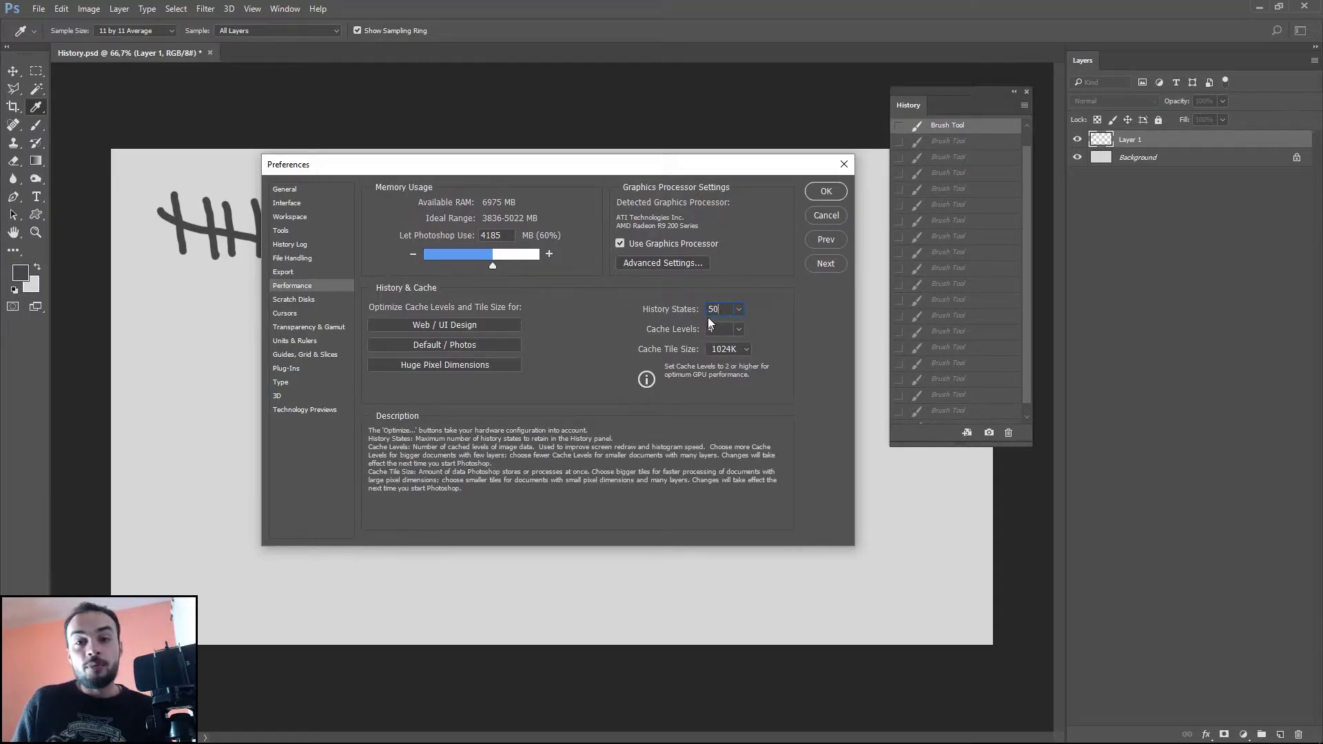
Apply the 50-state limit and paint a second struck-through tally group to the right
click(826, 192)
drag(310, 208, 325, 262)
drag(356, 211, 370, 255)
drag(390, 216, 419, 273)
drag(448, 213, 458, 254)
drag(314, 226, 486, 249)
Paint a third crossed tally group further right, then switch to the Move tool
drag(545, 235, 553, 279)
drag(578, 232, 594, 309)
drag(650, 233, 659, 303)
drag(687, 246, 688, 306)
drag(532, 260, 696, 273)
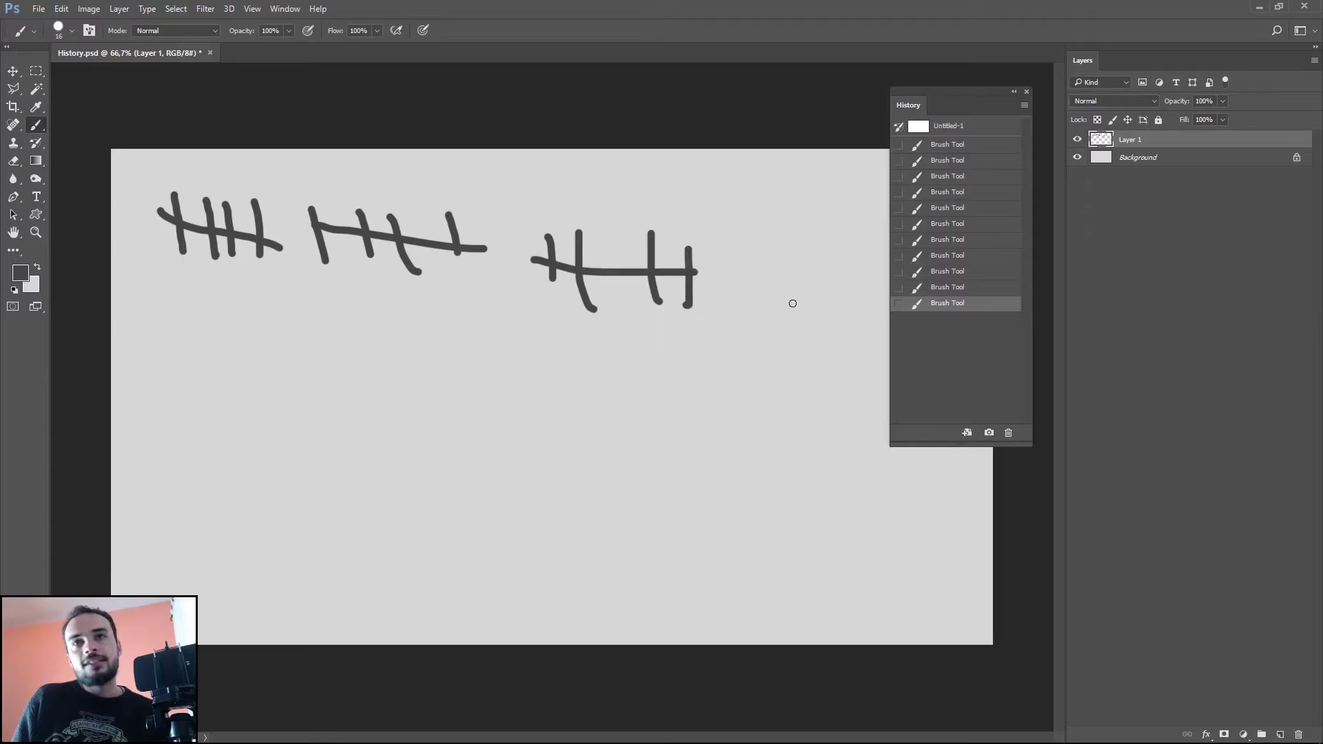
key(v)
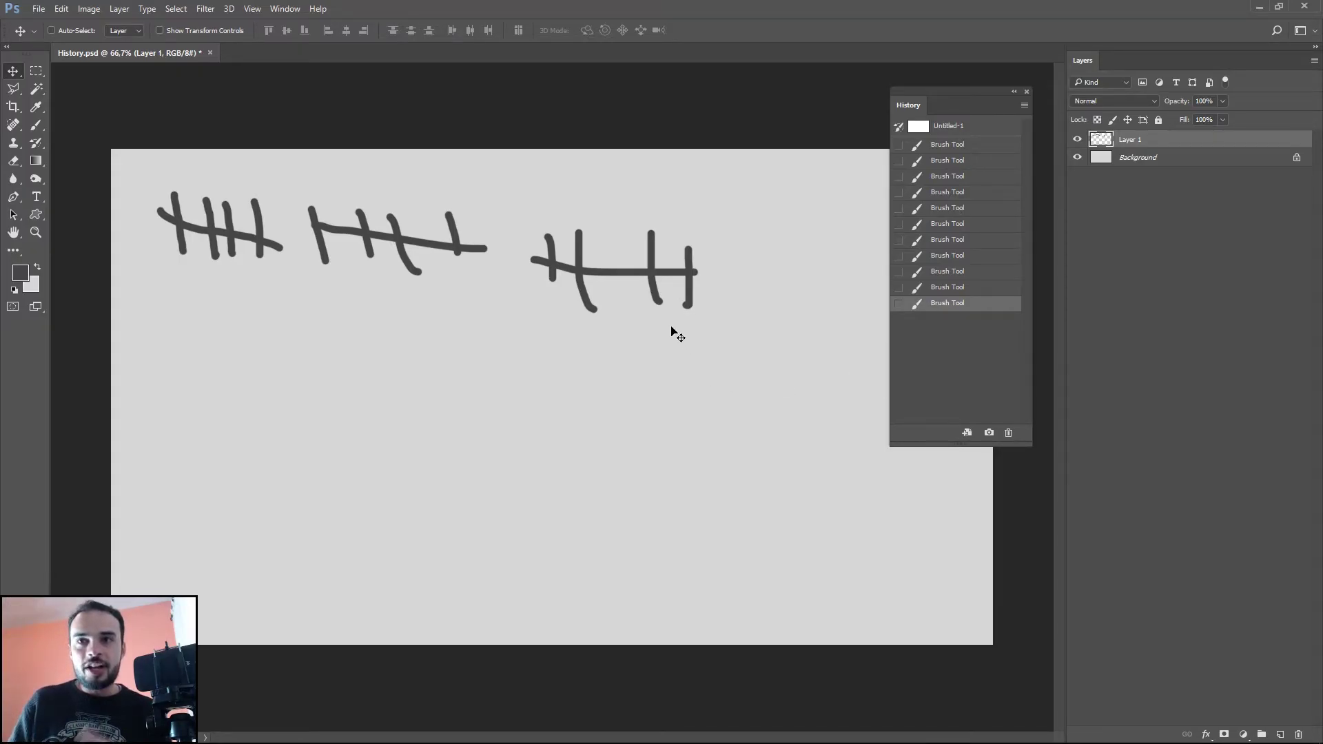
click(967, 434)
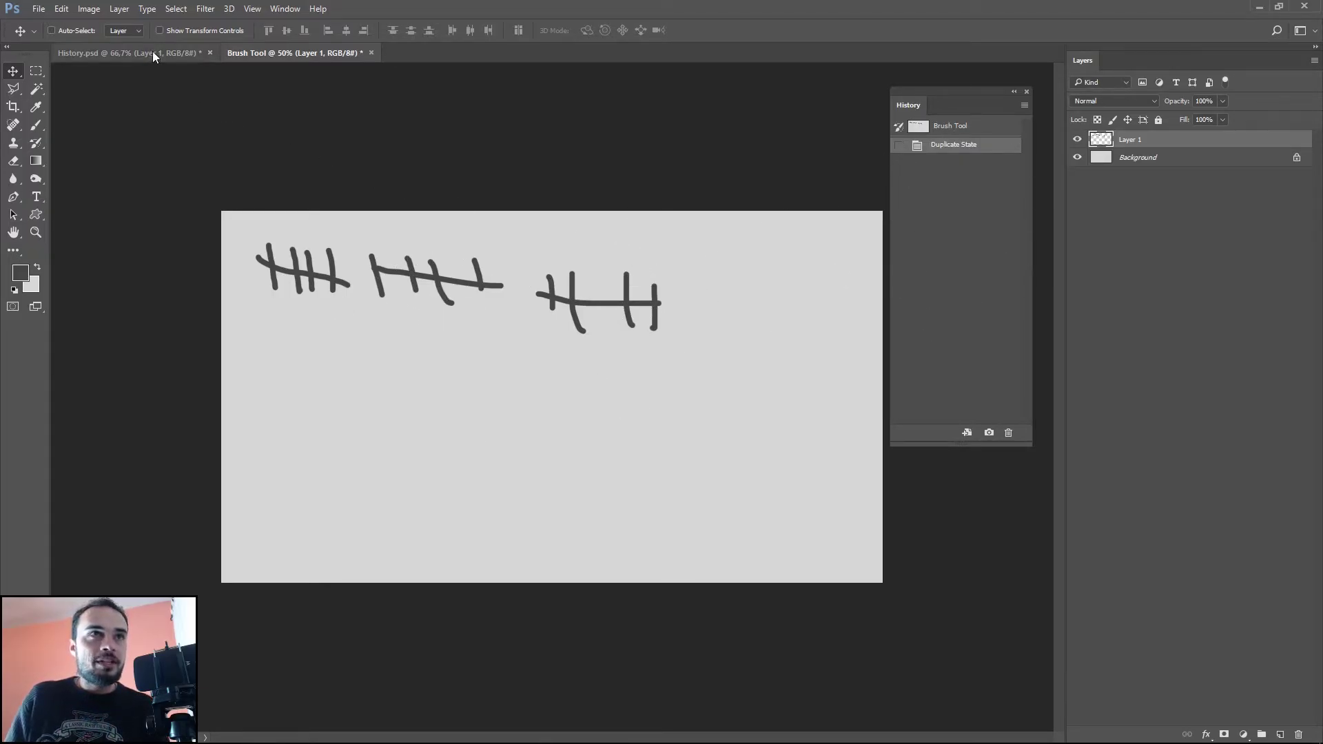
click(128, 53)
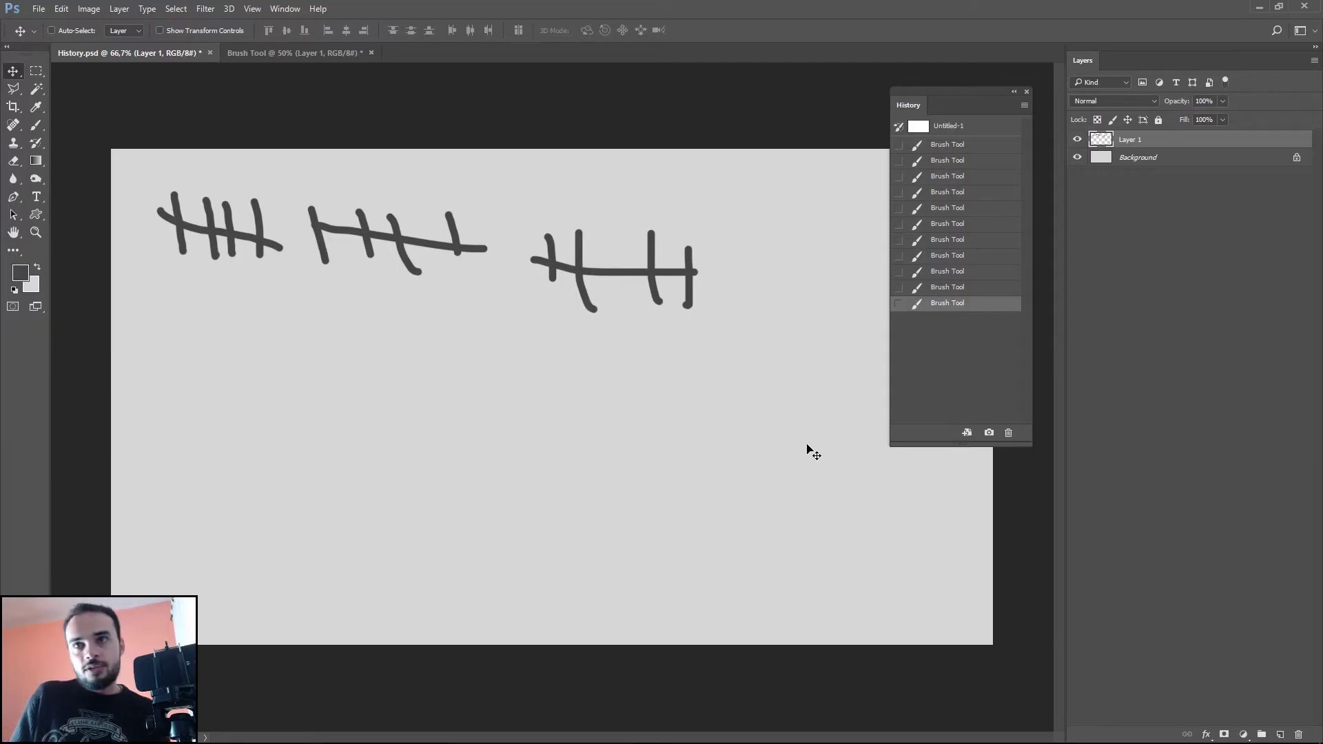
click(311, 54)
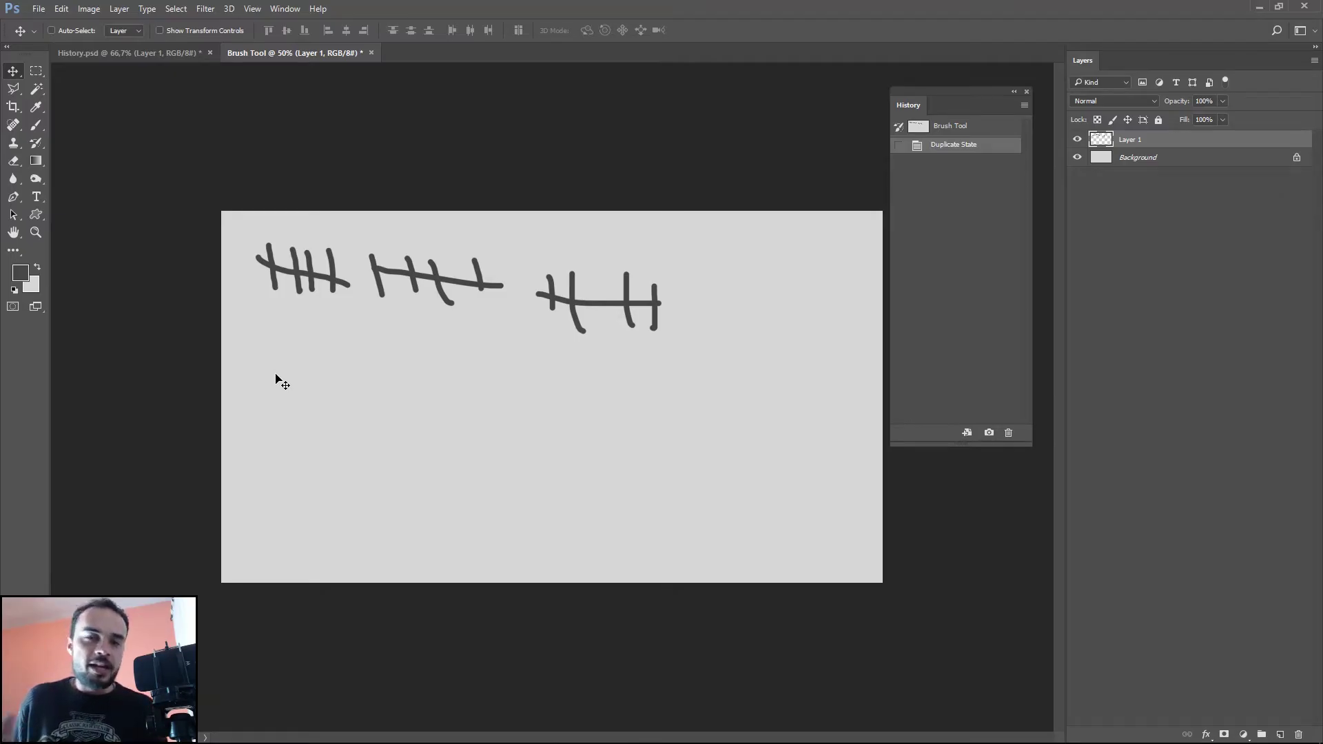
key(ctrl+w)
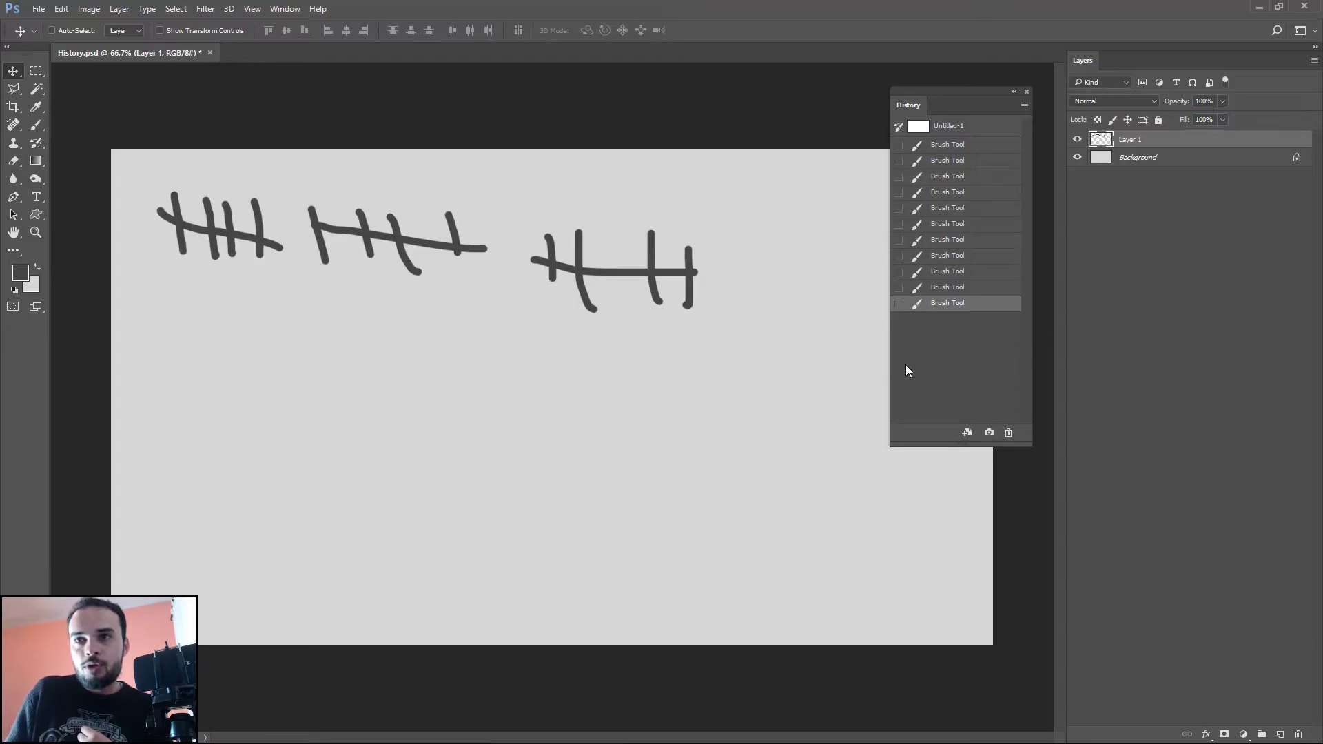
Create Snapshot 1, preview Untitled-1 and the snapshot, then return to the last Brush Tool state
click(989, 433)
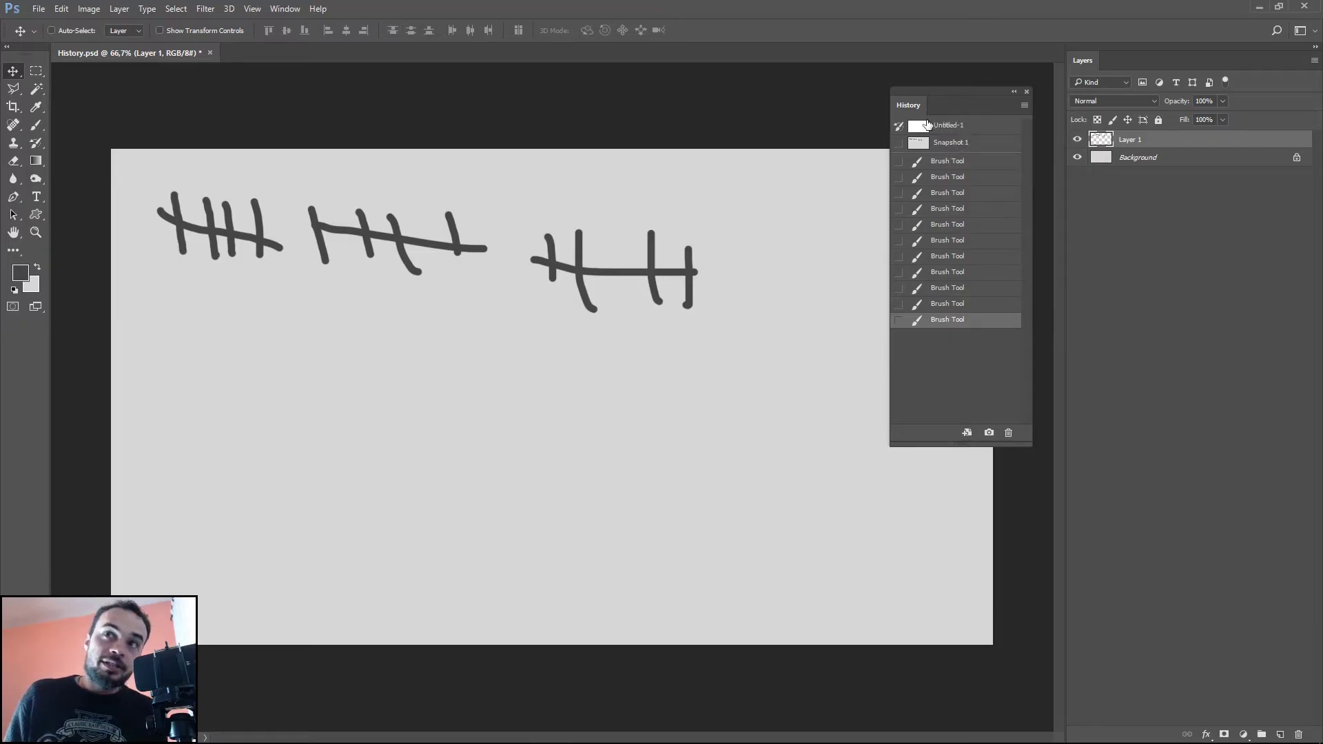
click(948, 127)
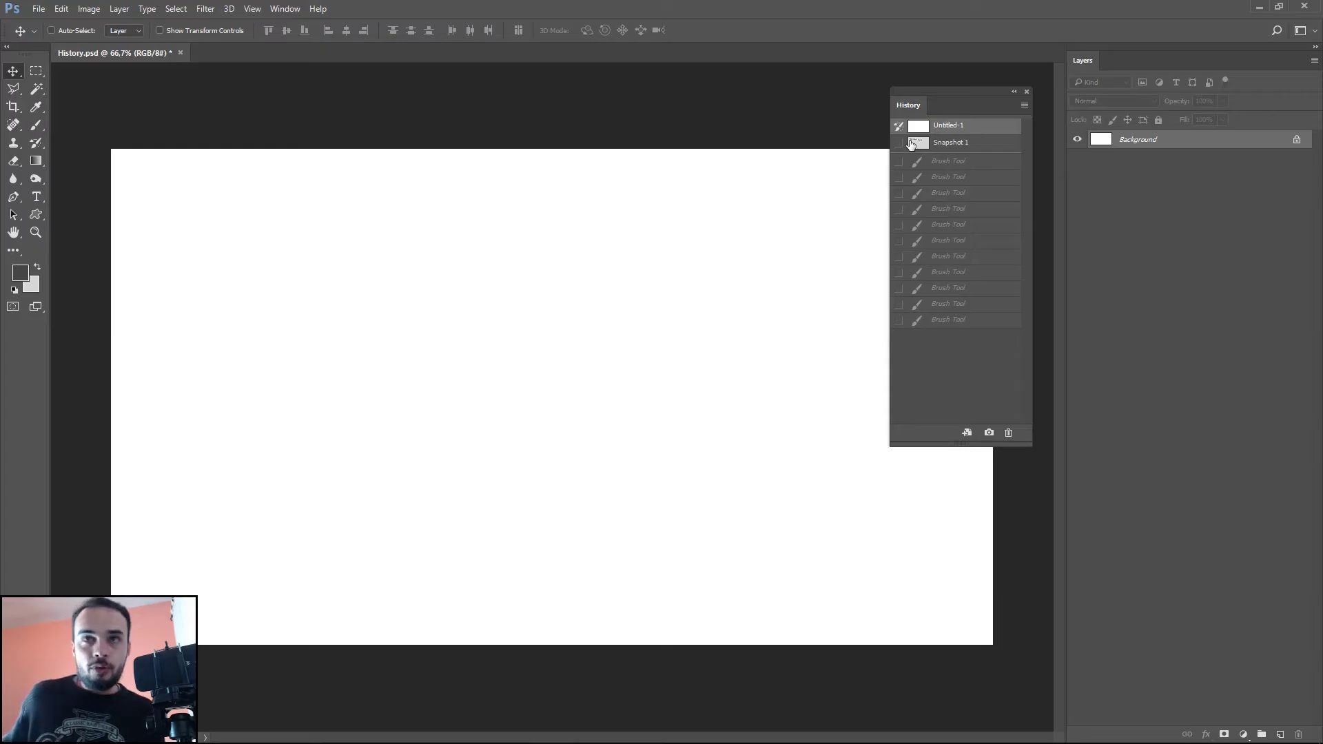
click(952, 143)
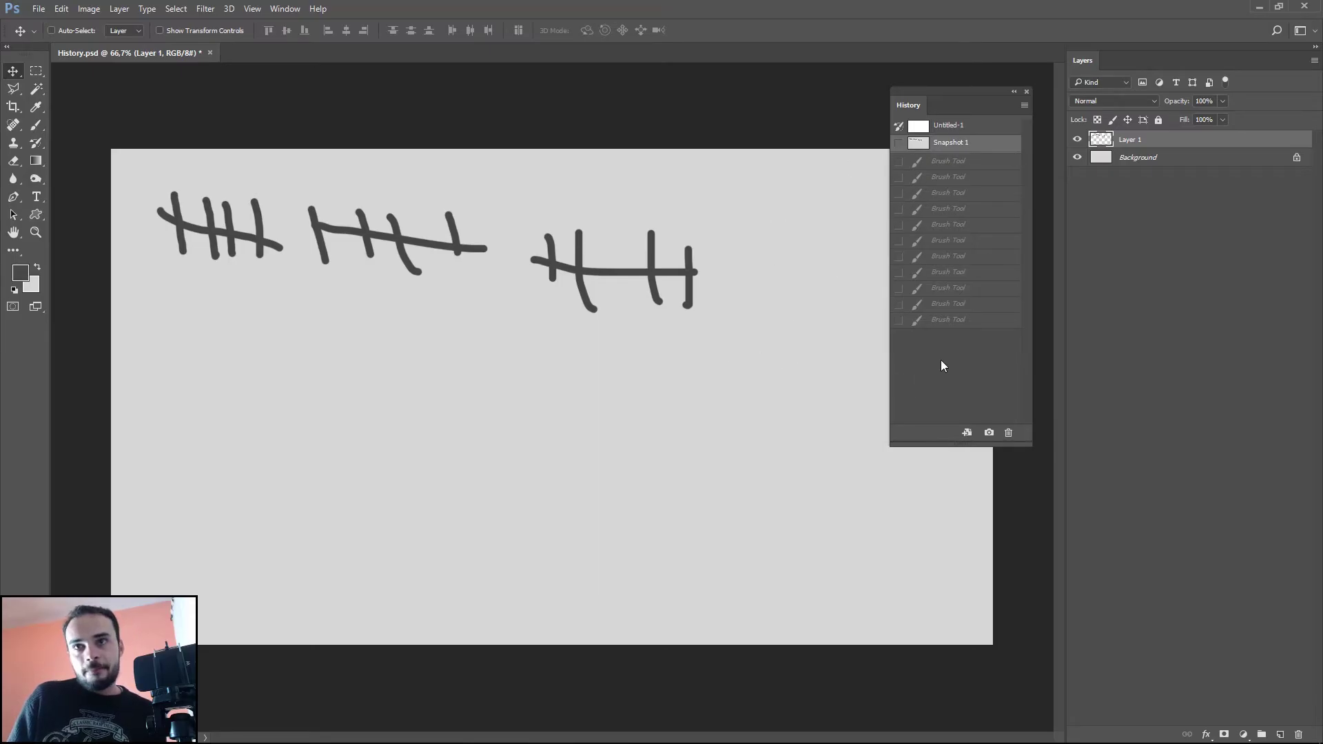
click(990, 320)
Paint a second row of tally marks below the three groups with the brush
key(b)
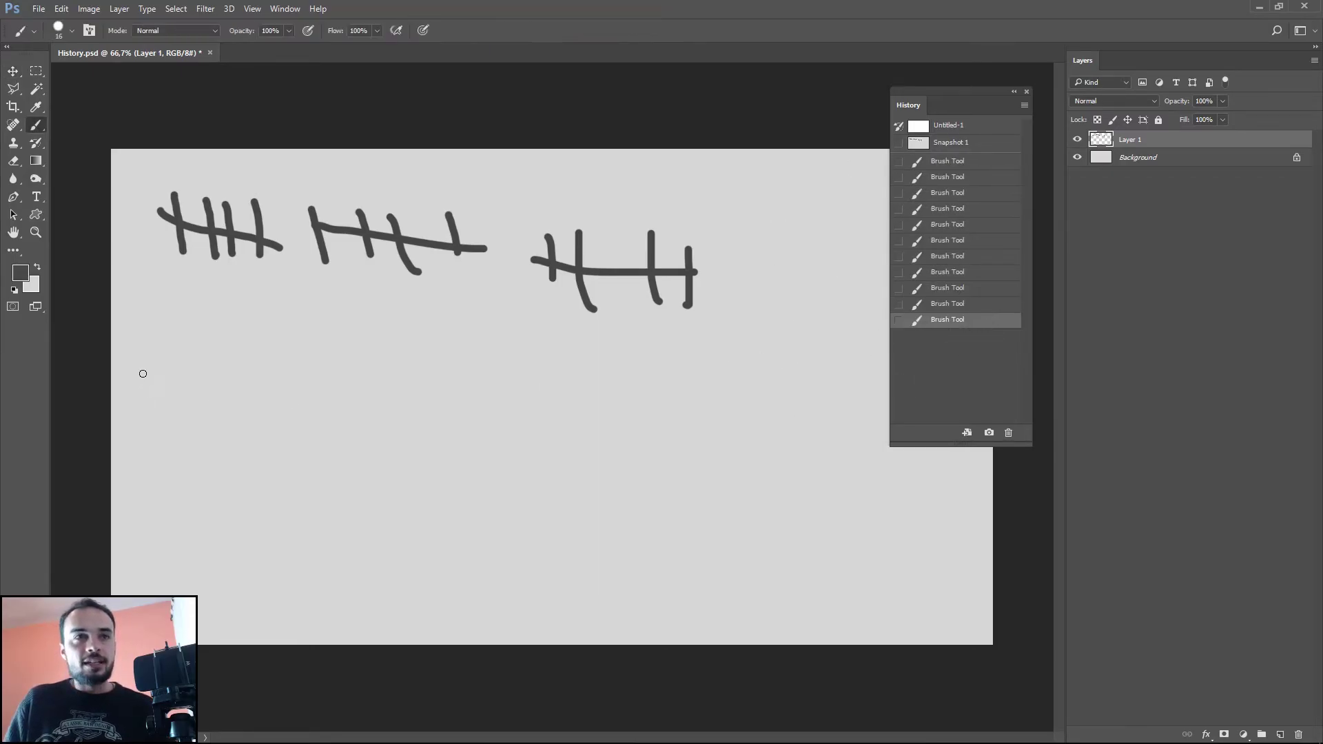
drag(156, 346, 191, 448)
mouse_move(219, 367)
mouse_down()
mouse_move(237, 434)
mouse_move(250, 436)
mouse_up()
drag(327, 352, 327, 444)
drag(193, 387, 339, 414)
drag(381, 401, 410, 483)
drag(463, 411, 471, 445)
drag(579, 414, 611, 514)
drag(622, 473, 633, 503)
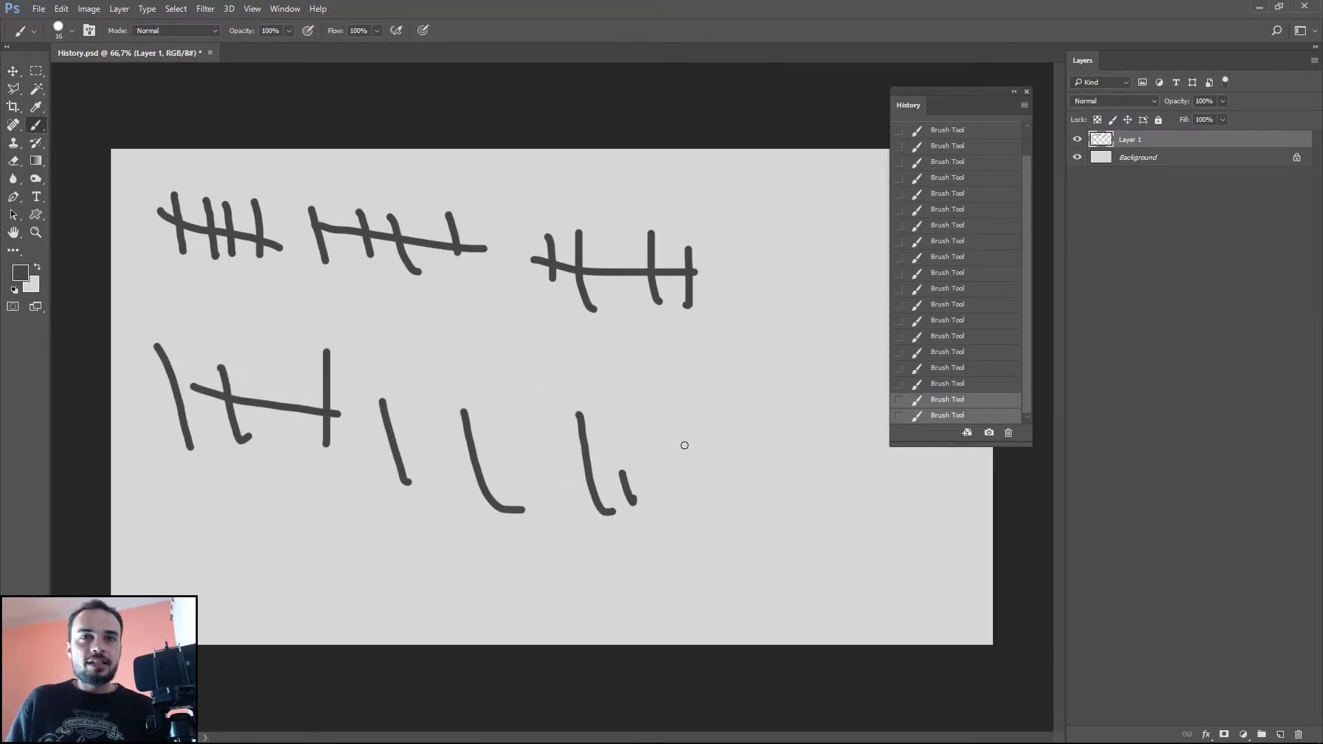
drag(390, 460, 686, 432)
mouse_move(788, 493)
mouse_down()
mouse_move(776, 570)
mouse_move(854, 501)
mouse_move(853, 554)
mouse_up()
Add more marks at lower right, deselect with Ctrl+D, and revert to Snapshot 1
key(w)
click(820, 545)
key(b)
drag(942, 506, 880, 566)
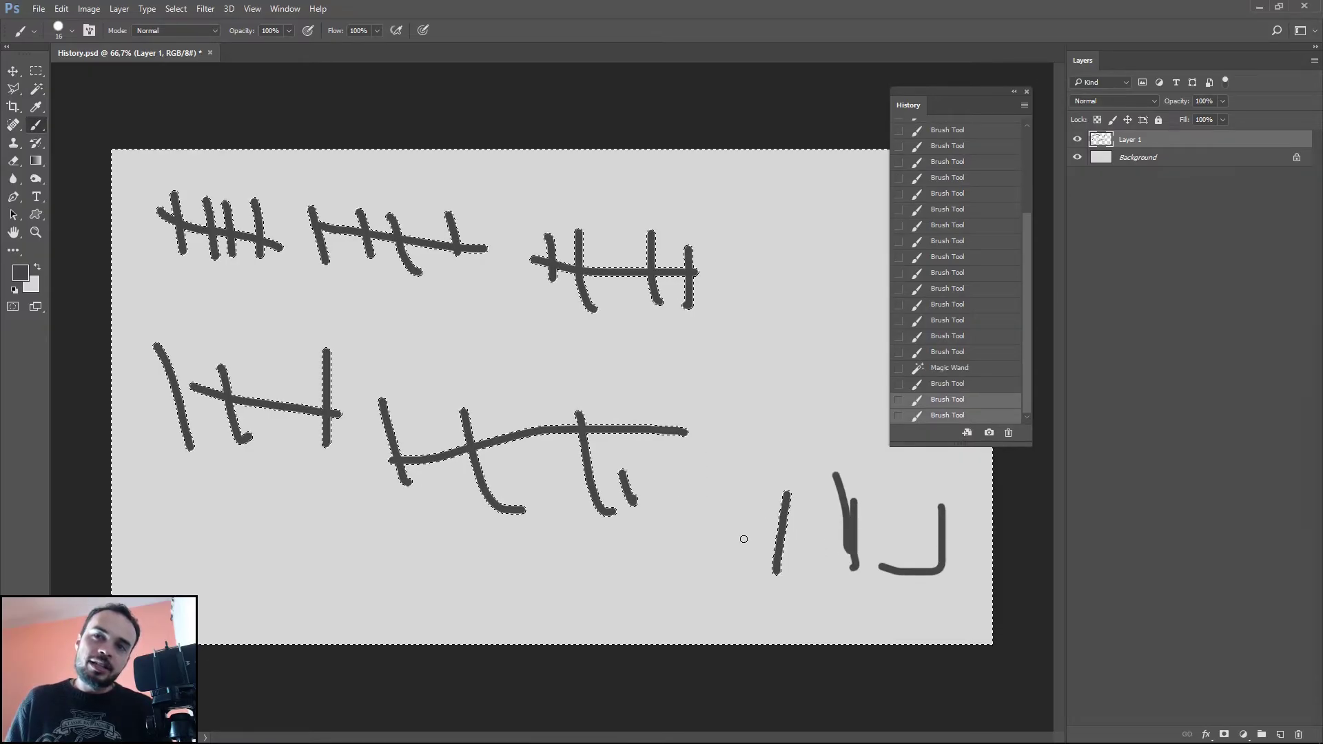
drag(720, 532, 878, 551)
key(ctrl+d)
drag(1027, 338, 1019, 143)
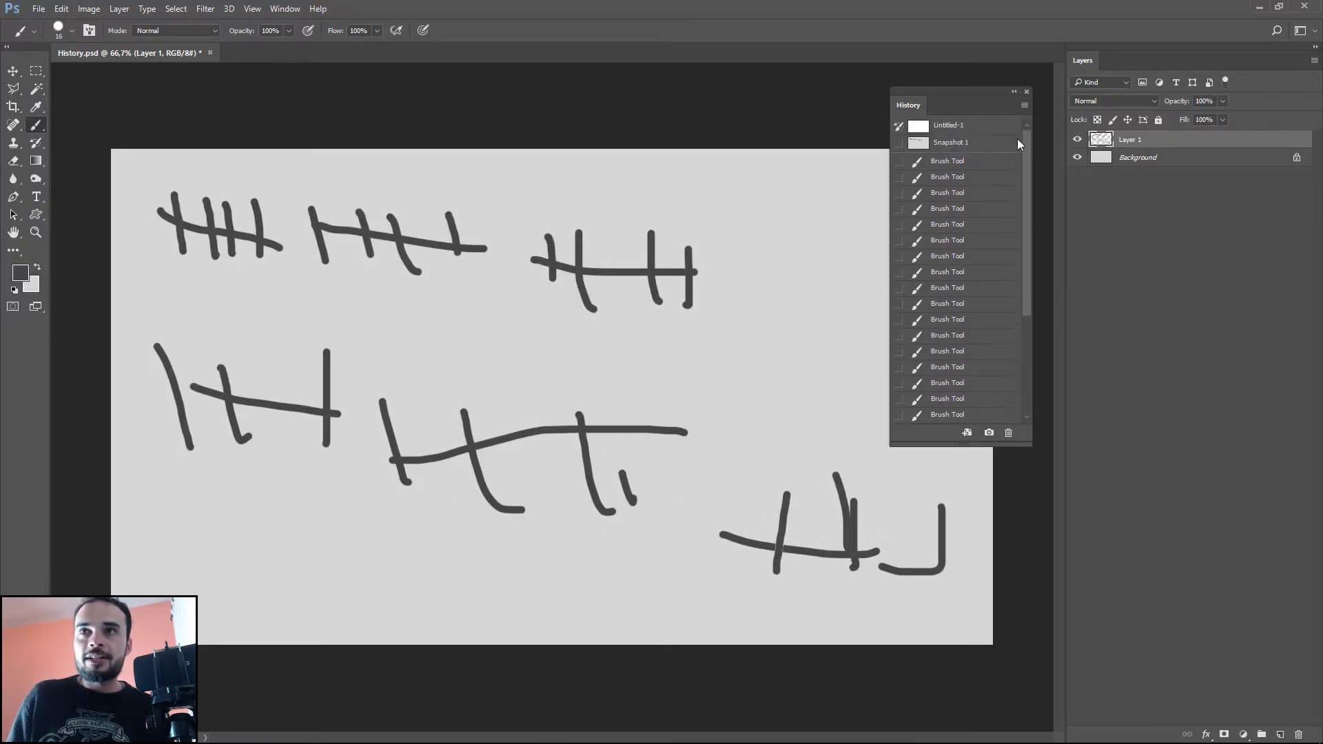
click(957, 147)
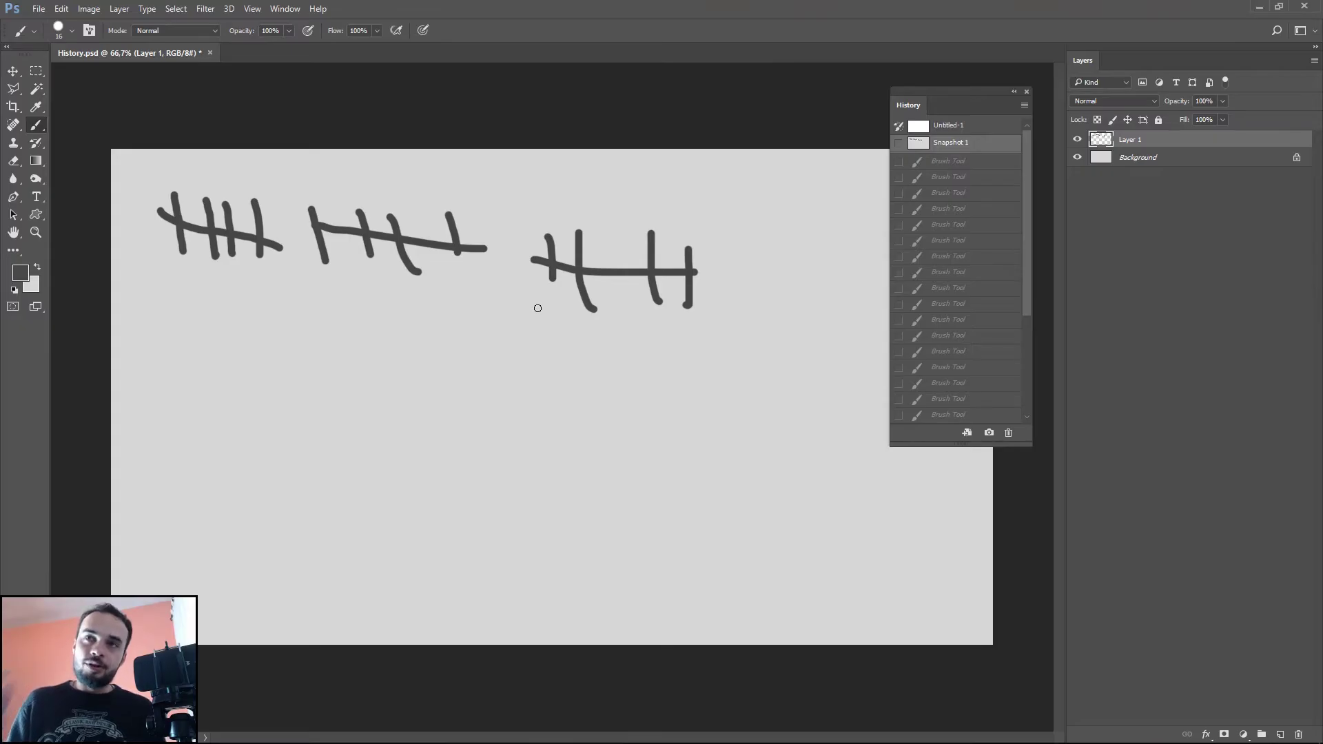